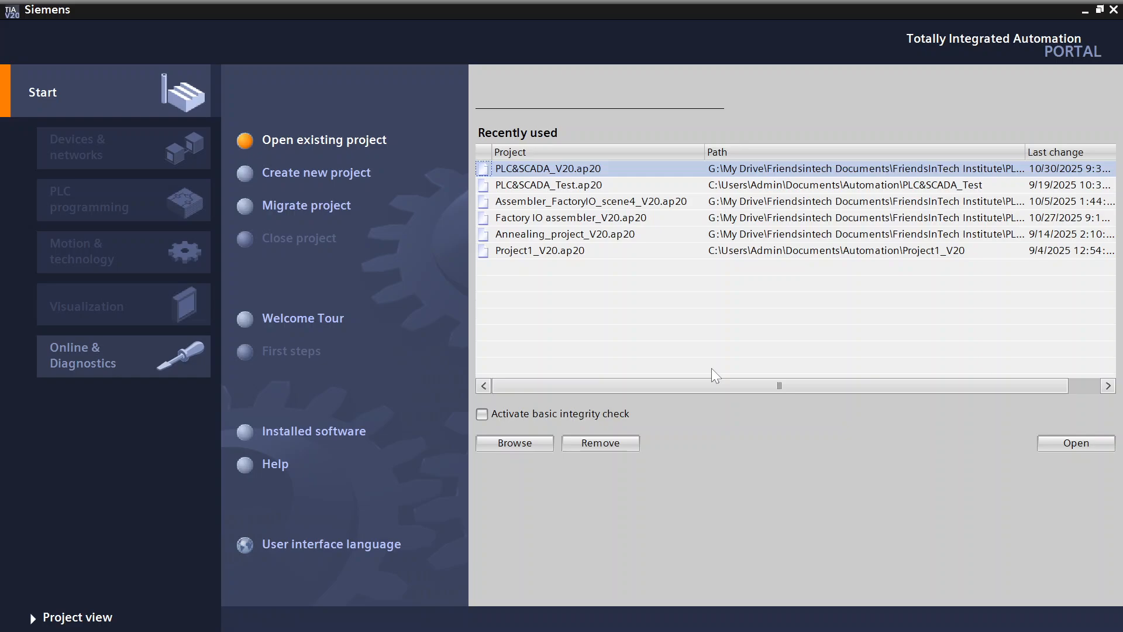
Step: Create a new project named "YouTube Tutorial" in the default PLC Programs path
{"action": "left_click", "coordinate": [342, 176]}
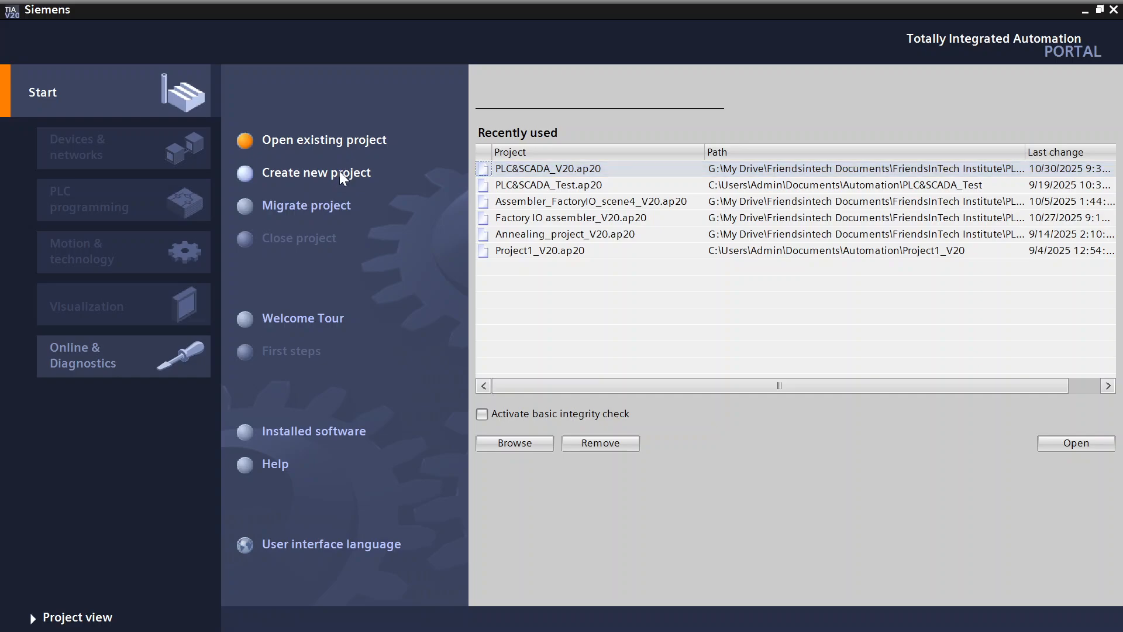
{"action": "left_click", "coordinate": [340, 172]}
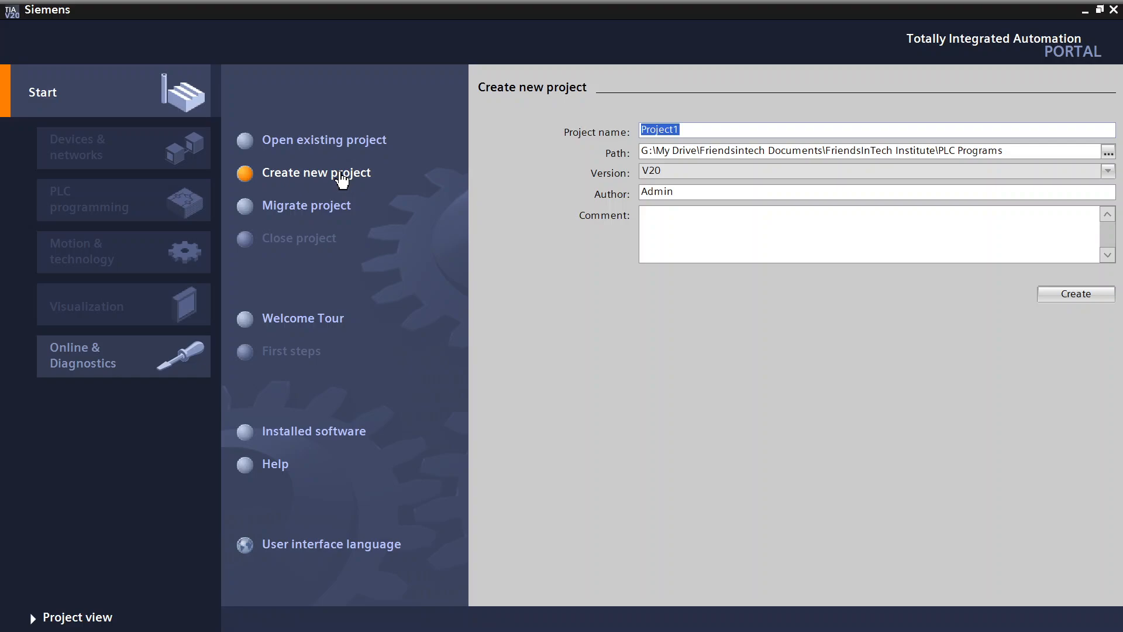
{"action": "key", "text": "BackSpace"}
{"action": "type", "text": "YouTube Tutorial"}
{"action": "left_click", "coordinate": [1073, 294]}
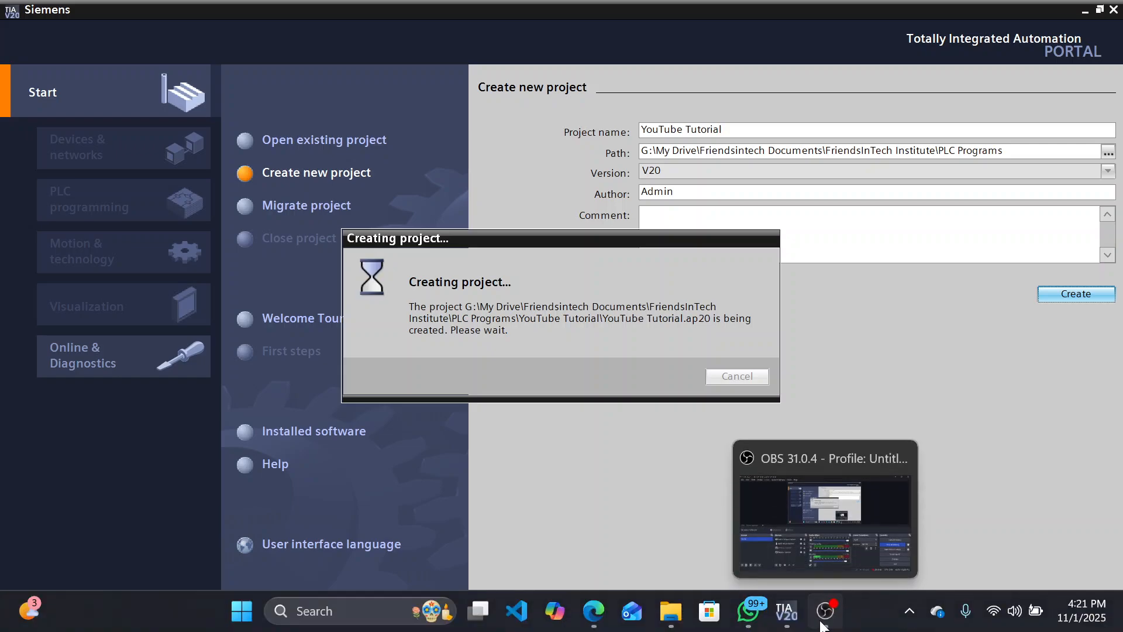
{"action": "left_click", "coordinate": [811, 625]}
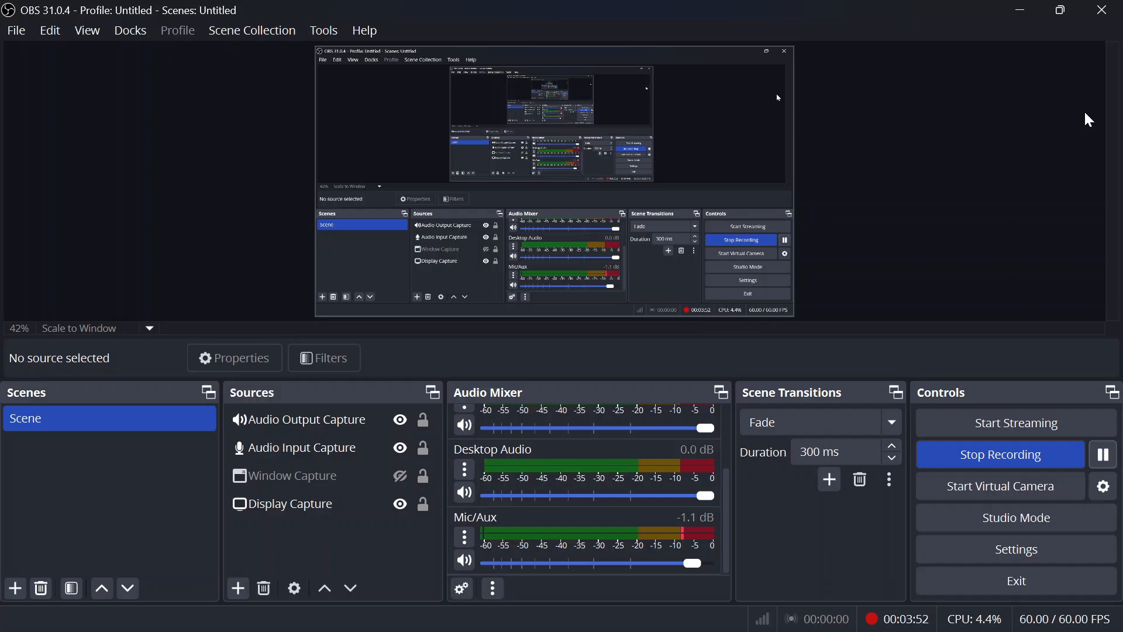
{"action": "left_click", "coordinate": [1023, 10]}
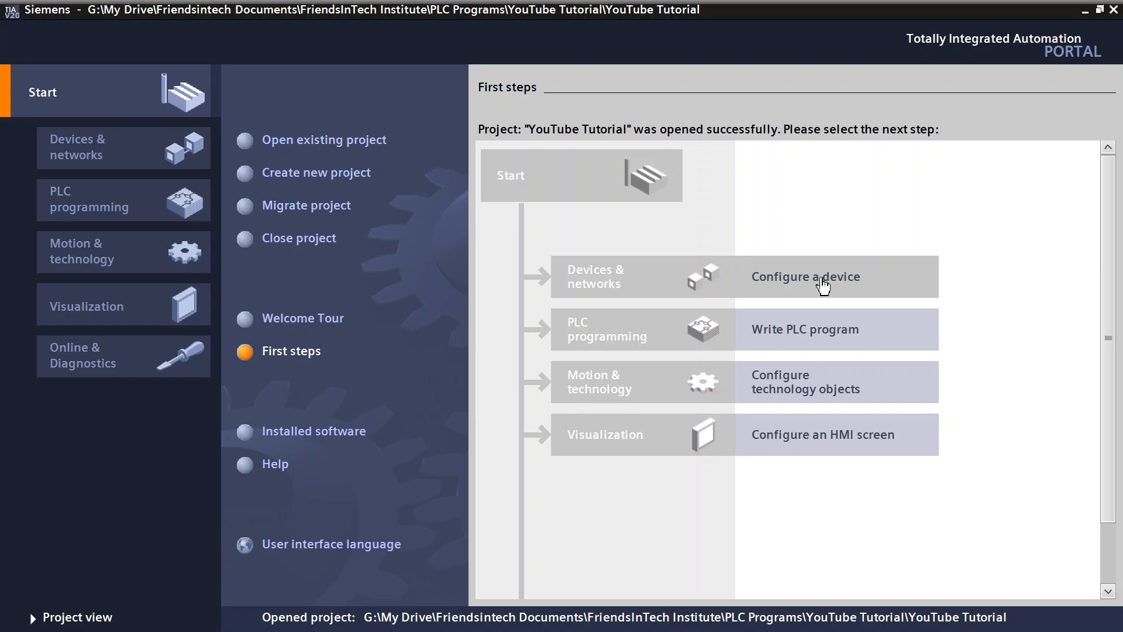
Step: Start configuring a new SIMATIC S7-400 controller and select CPU 414-3 PN/DP with article number 6ES7 414-3EM05-0AB0
{"action": "left_click", "coordinate": [822, 285]}
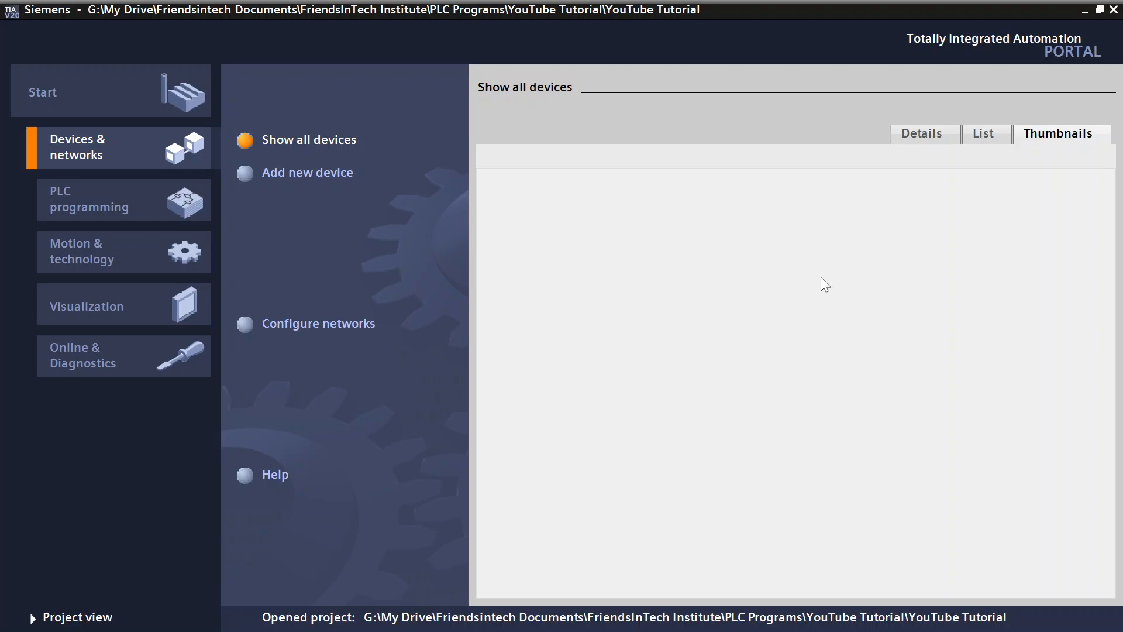
{"action": "left_click", "coordinate": [319, 179]}
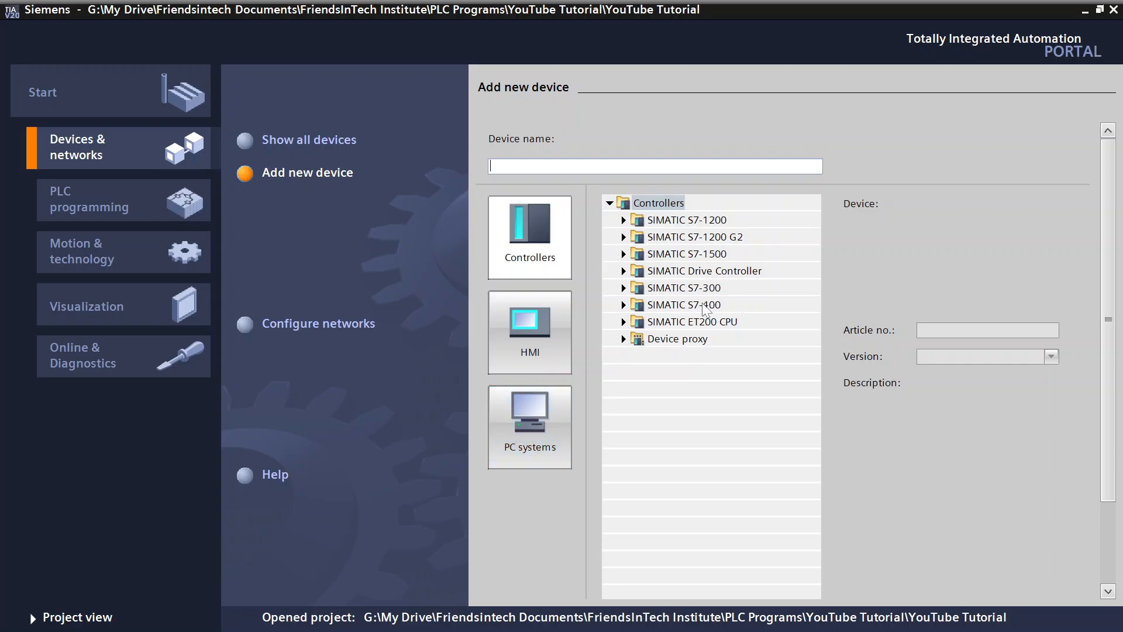
{"action": "left_click", "coordinate": [623, 305]}
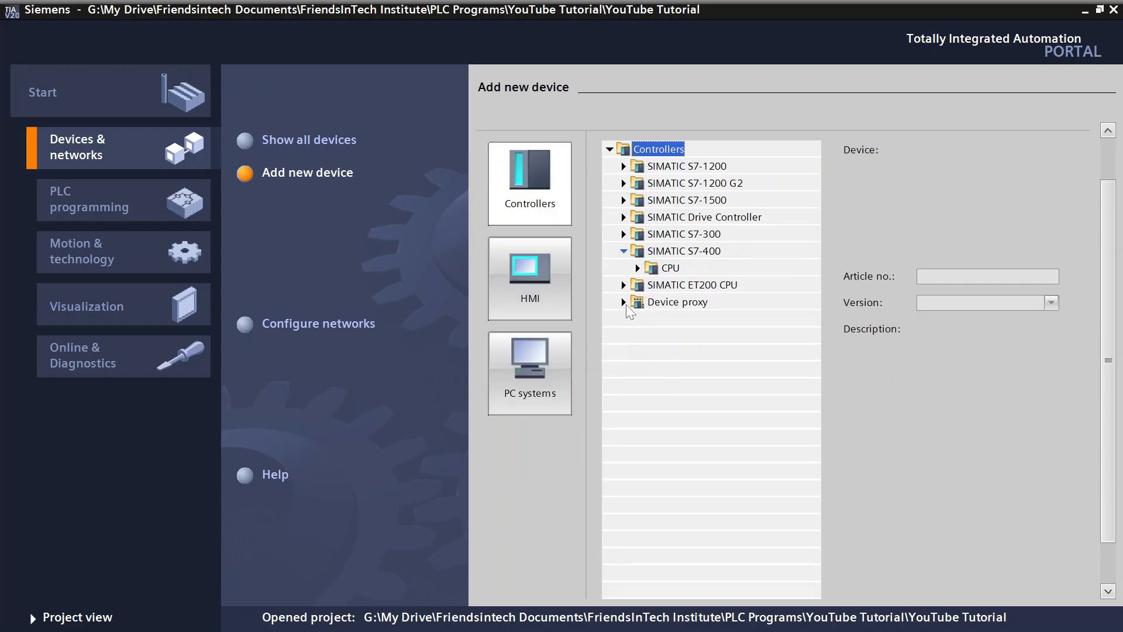
{"action": "left_click", "coordinate": [639, 268]}
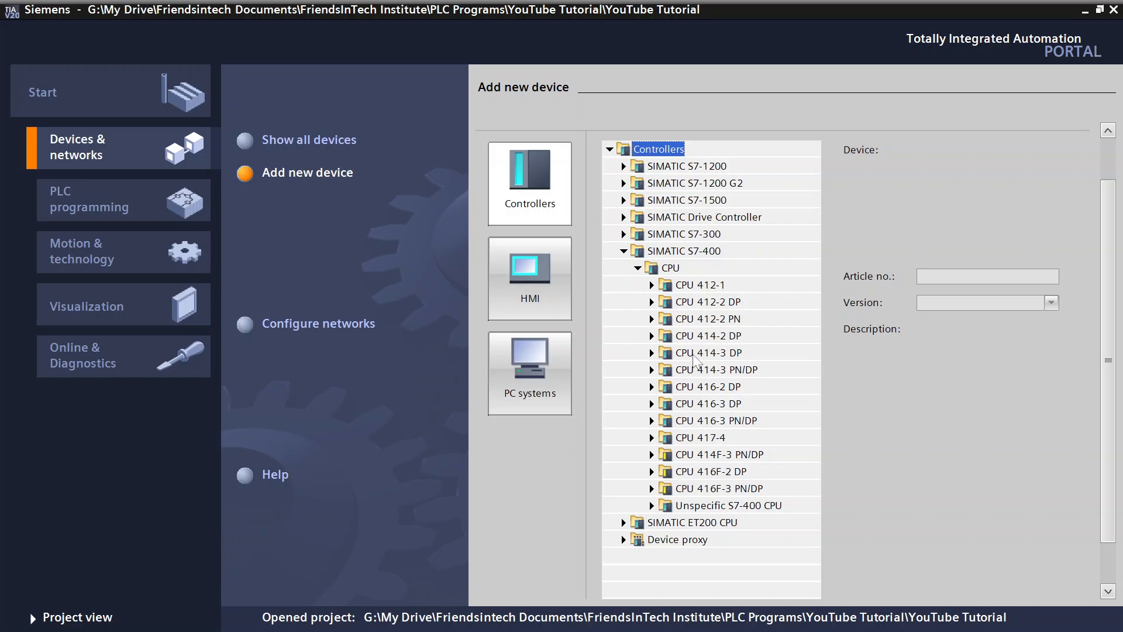
{"action": "left_click", "coordinate": [683, 372]}
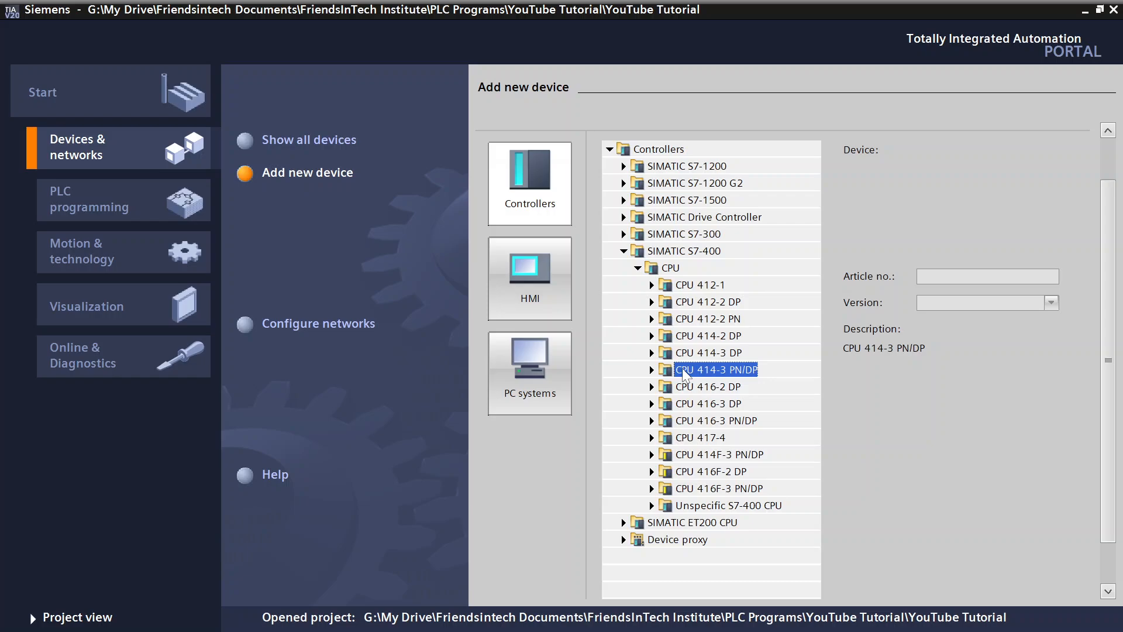
{"action": "left_click", "coordinate": [651, 370]}
{"action": "left_click", "coordinate": [651, 370]}
{"action": "left_click", "coordinate": [652, 370]}
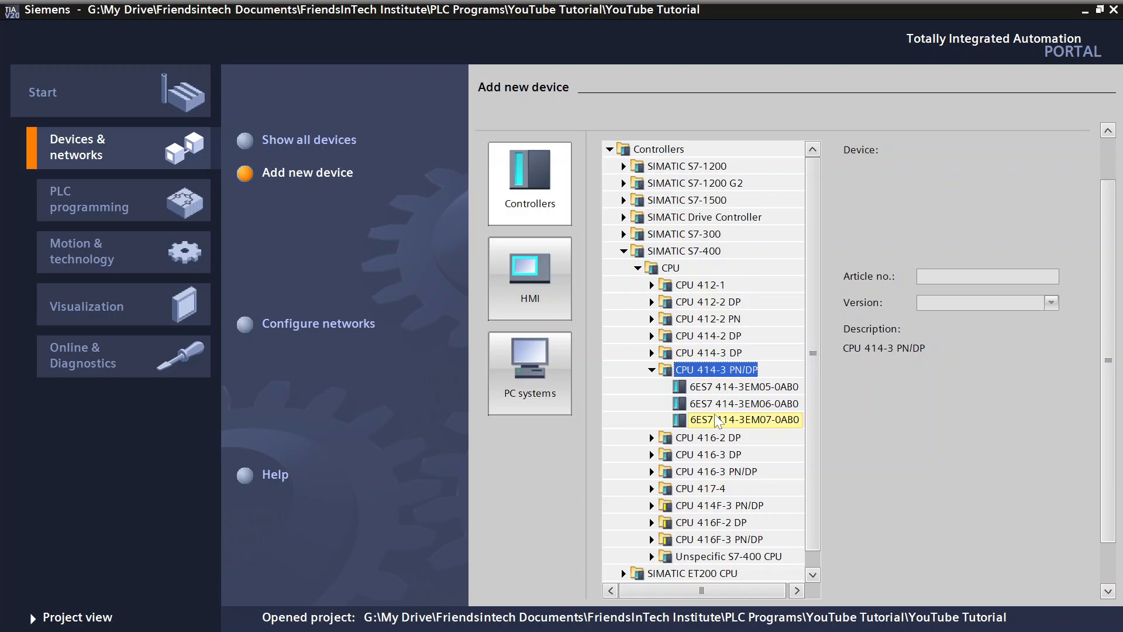
{"action": "left_click", "coordinate": [731, 387]}
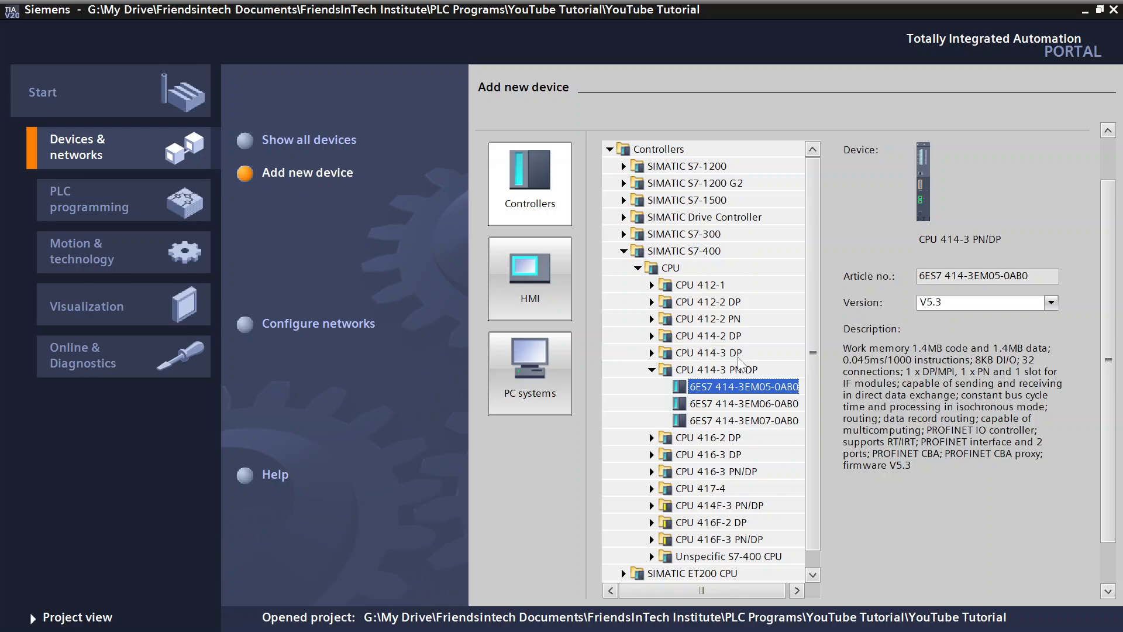
Step: Keep firmware version V5.3 and add the selected CPU to the project with its device view opening
{"action": "left_click", "coordinate": [1046, 303]}
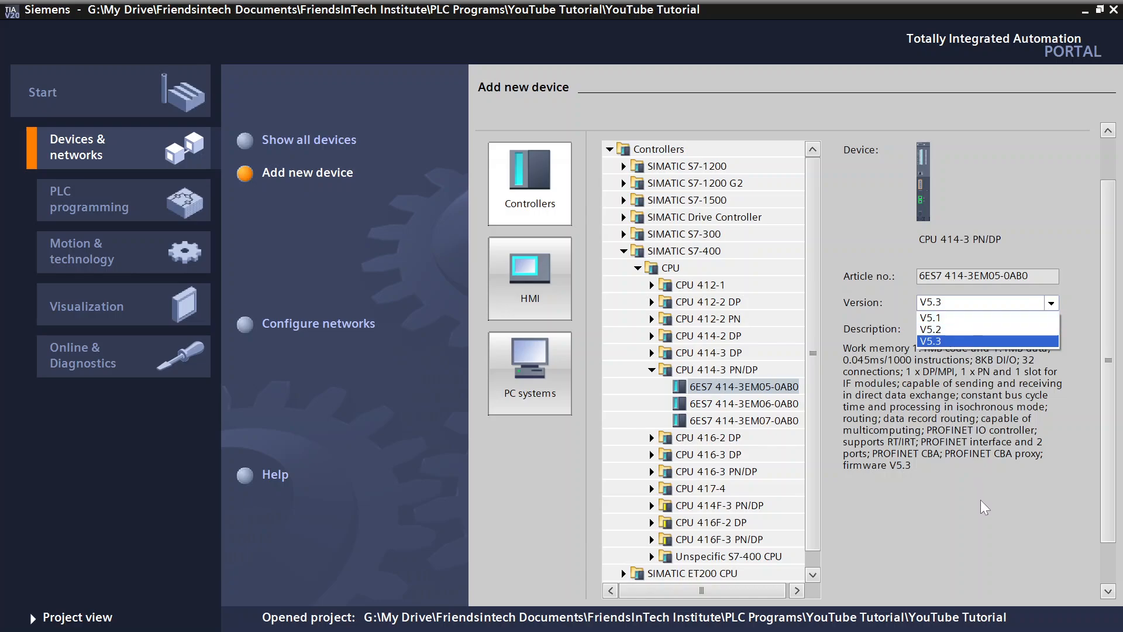
{"action": "left_click", "coordinate": [981, 530]}
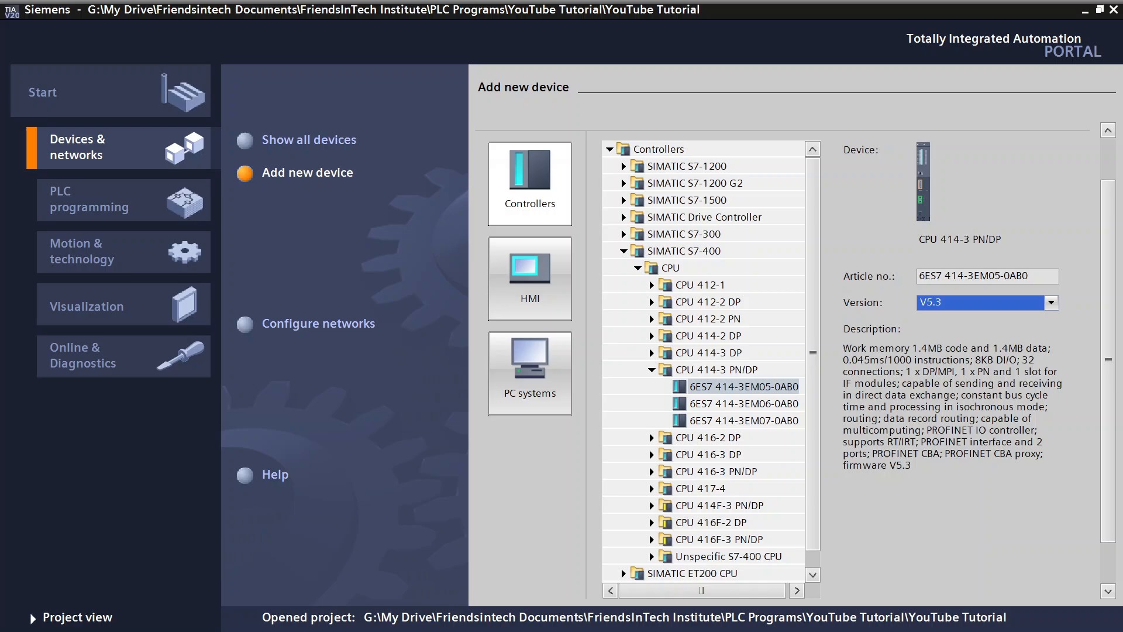
{"action": "scroll", "coordinate": [1080, 529], "scroll_direction": "down", "scroll_amount": 2}
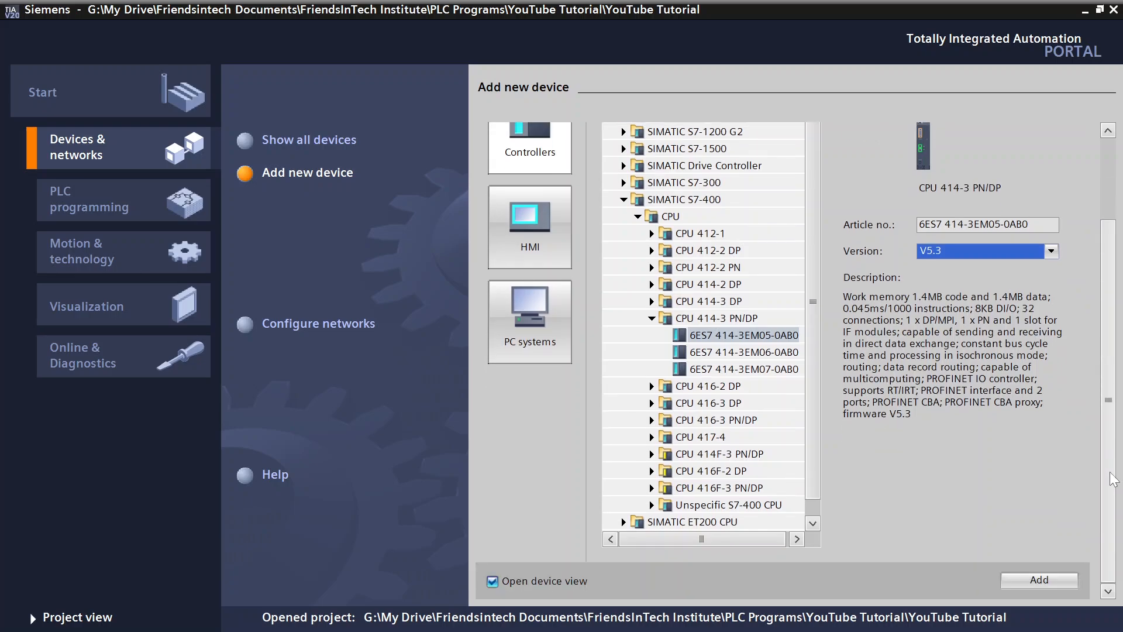
{"action": "left_click", "coordinate": [1036, 580]}
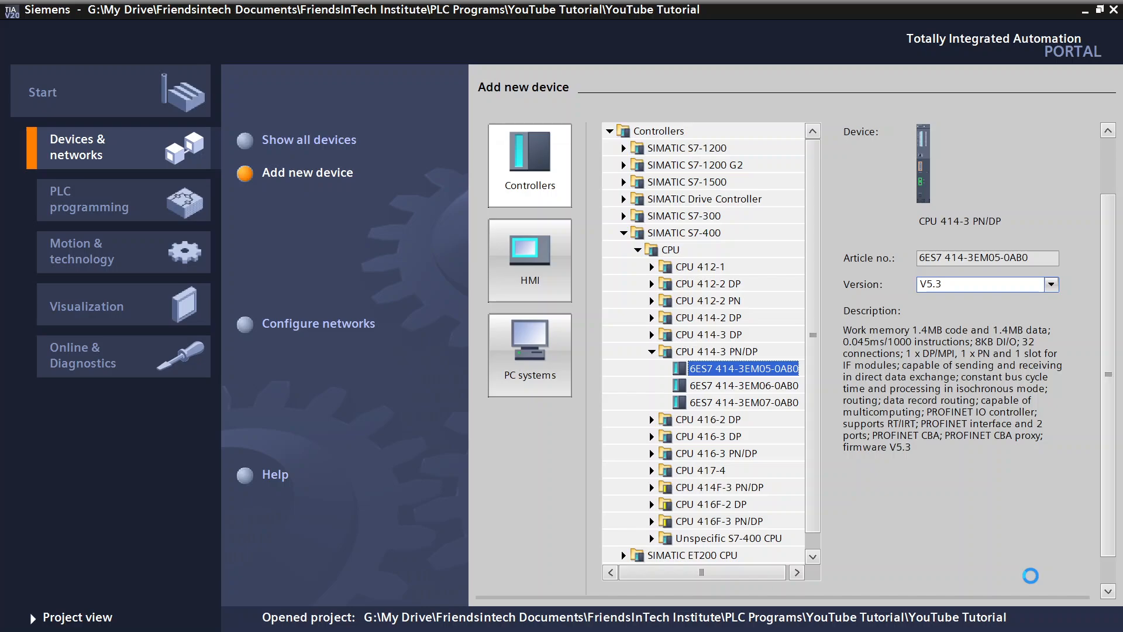
{"action": "mouse_move", "coordinate": [993, 630]}
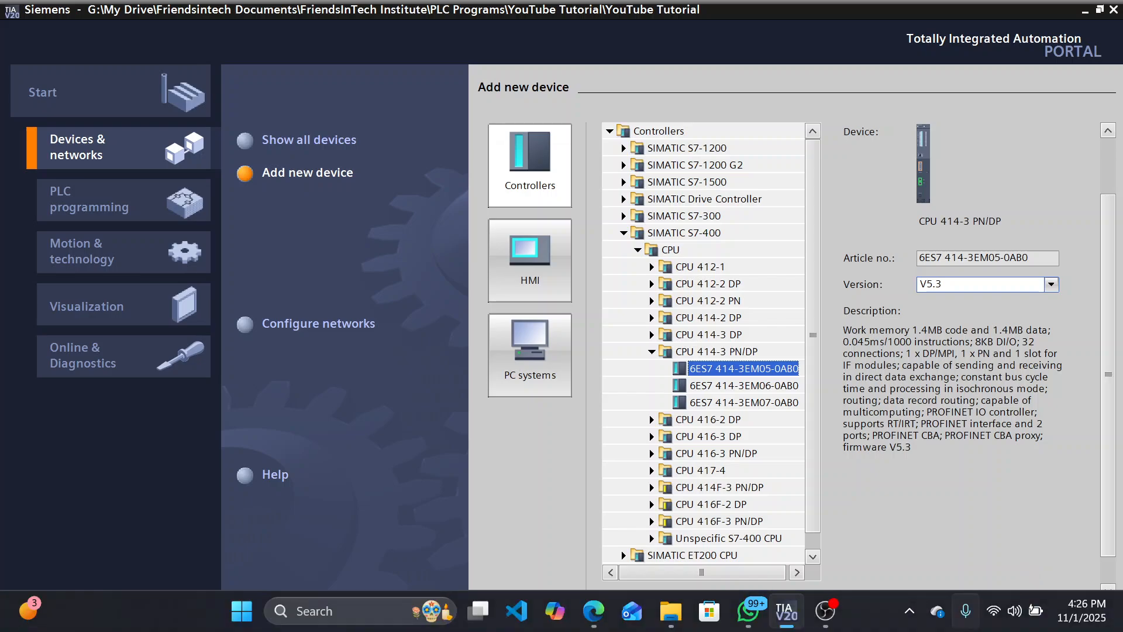
{"action": "left_click", "coordinate": [838, 611]}
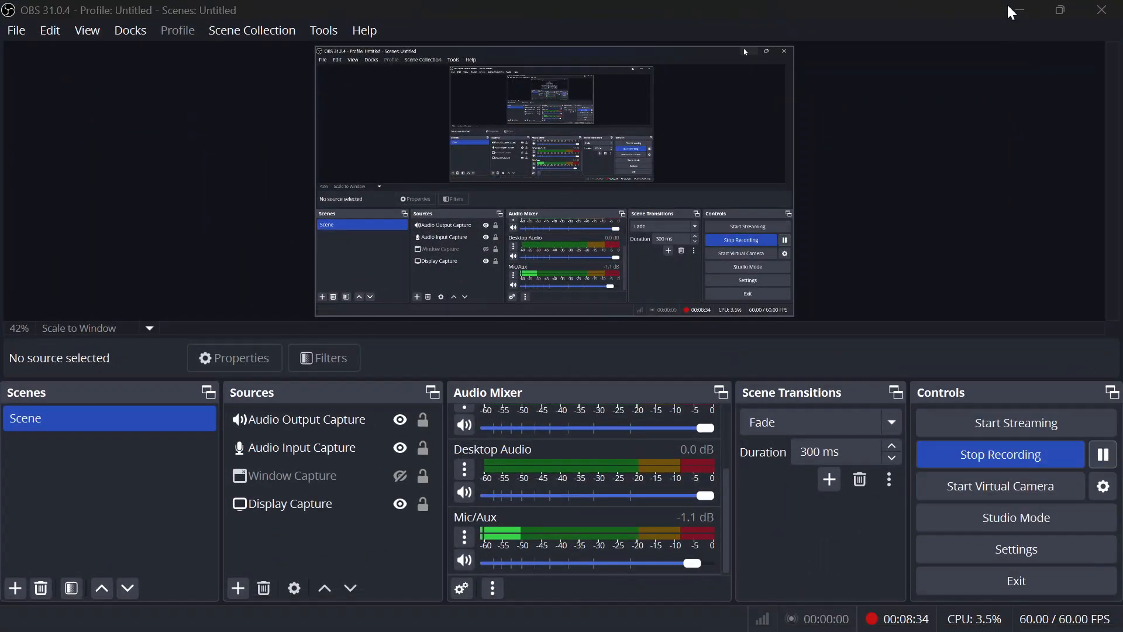
{"action": "left_click", "coordinate": [1010, 9]}
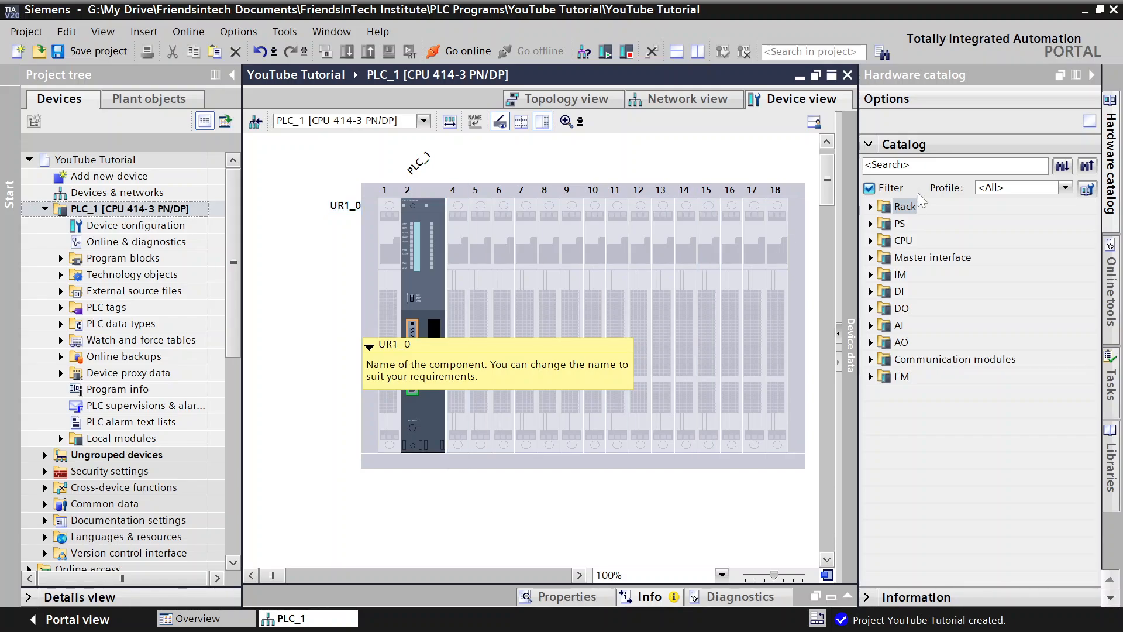
Step: Insert the standard power supply PS 405 4A, article number 6ES7 405-0DA02-0AA0, into slot 1 of the rack
{"action": "left_click", "coordinate": [871, 224]}
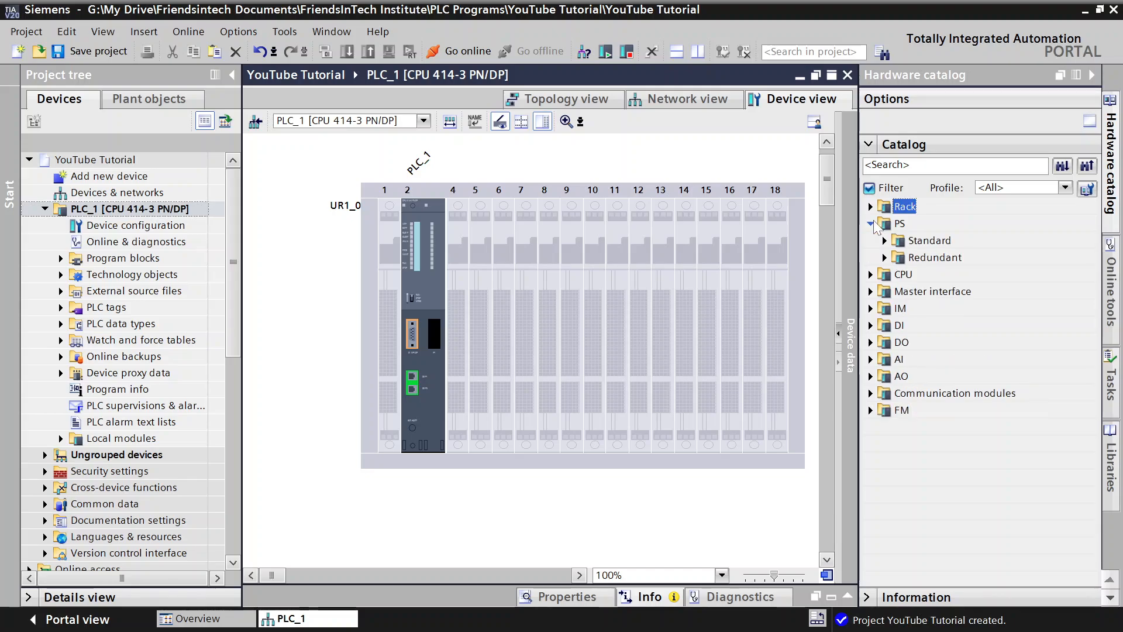
{"action": "left_click", "coordinate": [935, 244]}
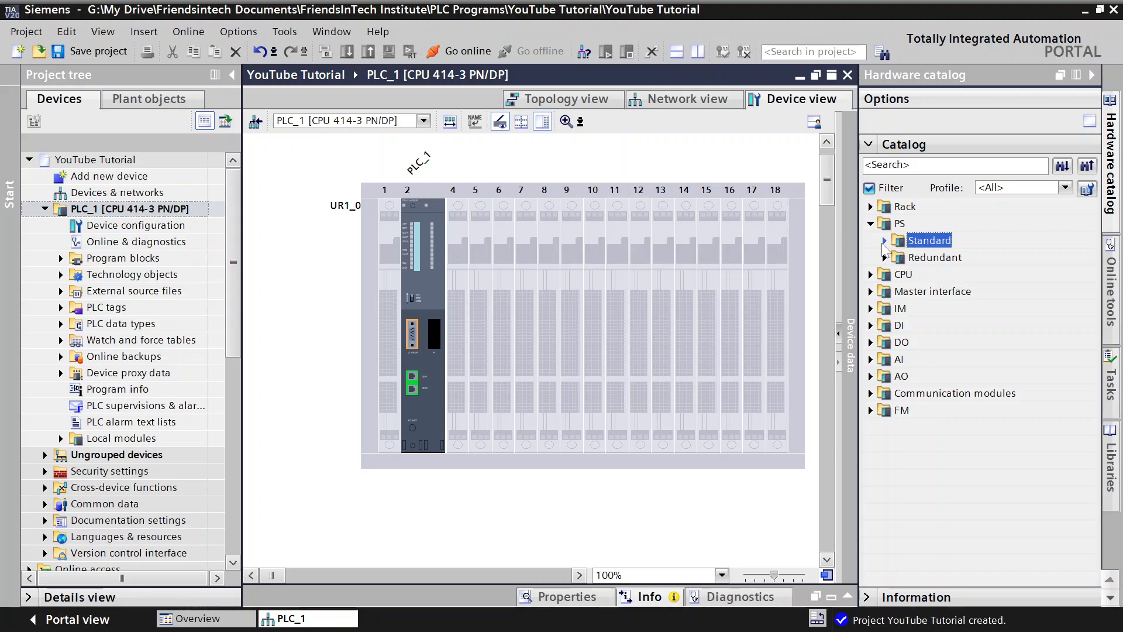
{"action": "left_click", "coordinate": [885, 240]}
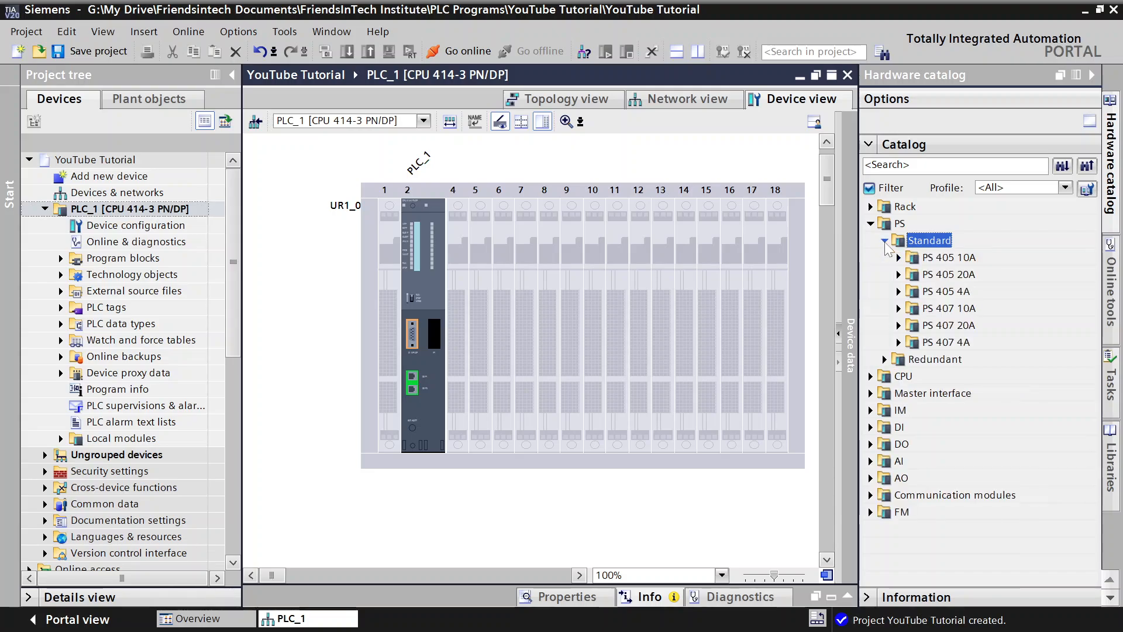
{"action": "left_click", "coordinate": [952, 257]}
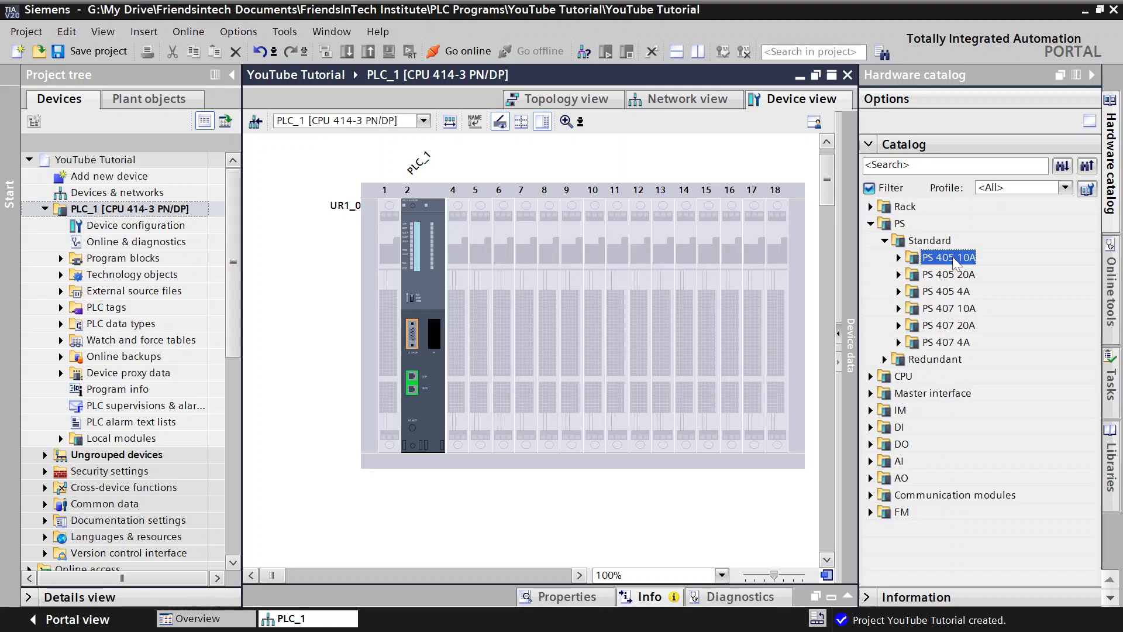
{"action": "left_click", "coordinate": [950, 293]}
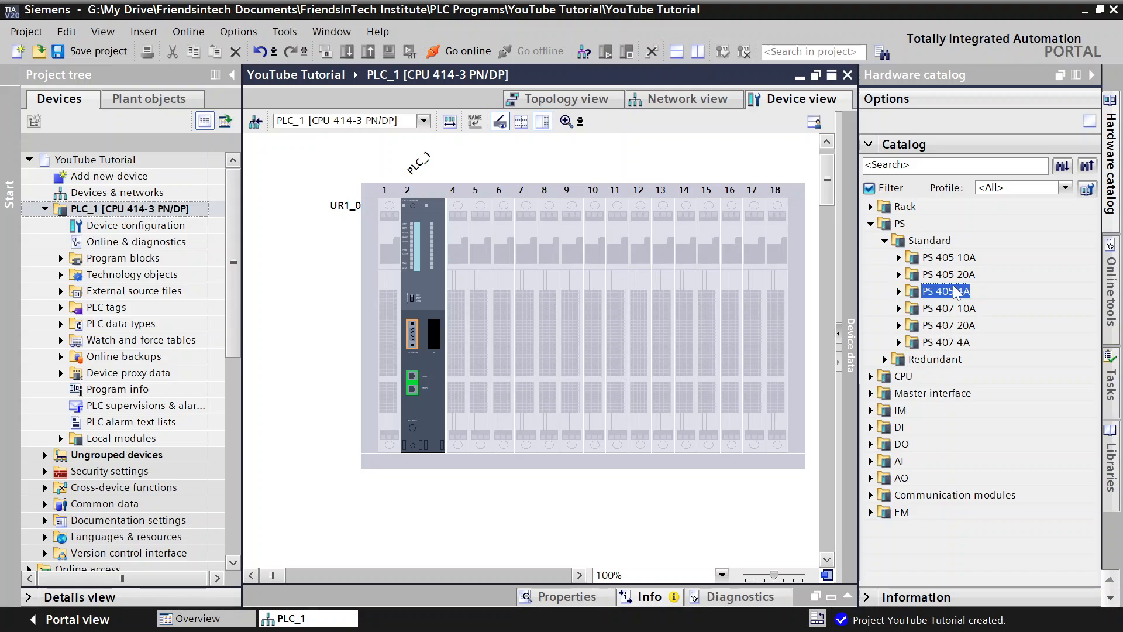
{"action": "left_click", "coordinate": [899, 292]}
{"action": "left_click", "coordinate": [944, 309]}
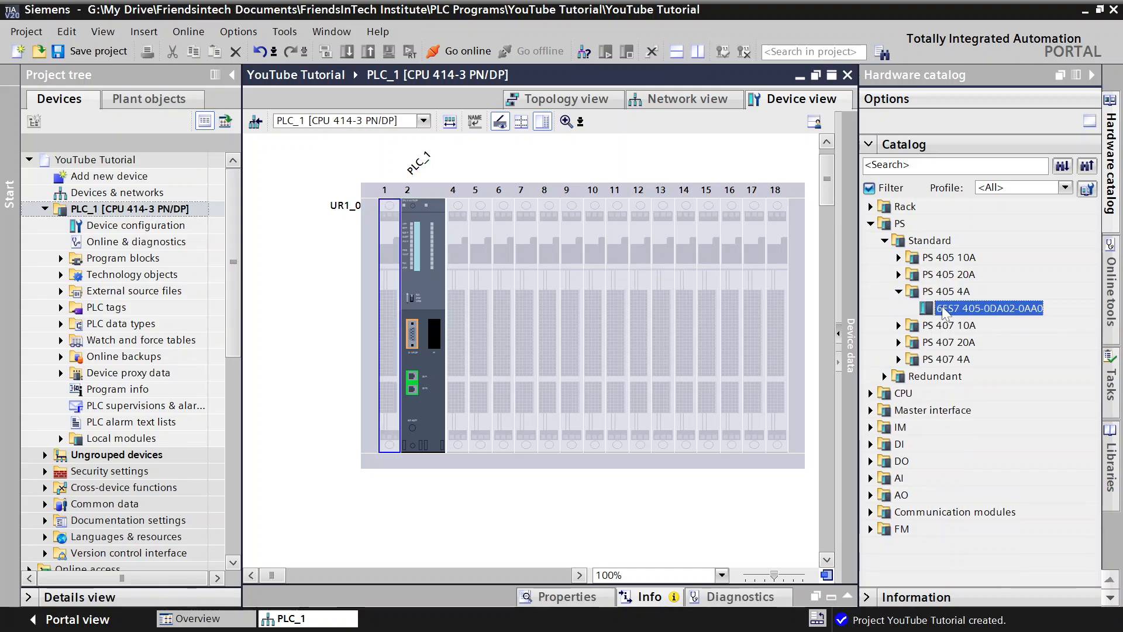
{"action": "left_click_drag", "start_coordinate": [946, 313], "coordinate": [388, 351]}
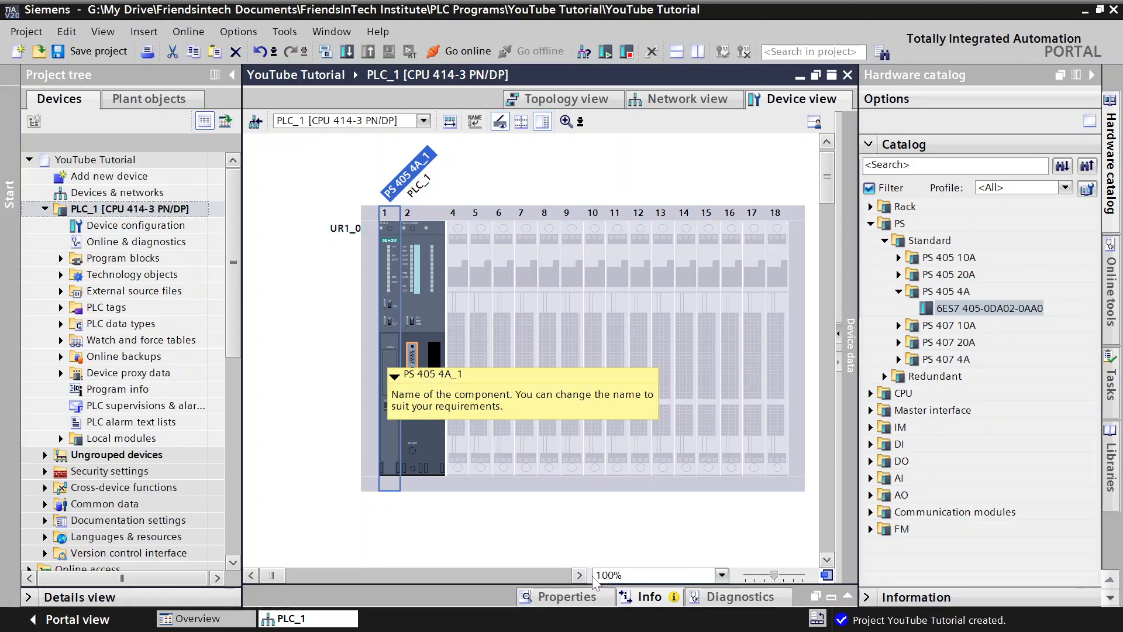
Step: Examine the indicators, switches and ports of the power supply and CPU at 500% zoom, and return to 100%
{"action": "left_click", "coordinate": [720, 576]}
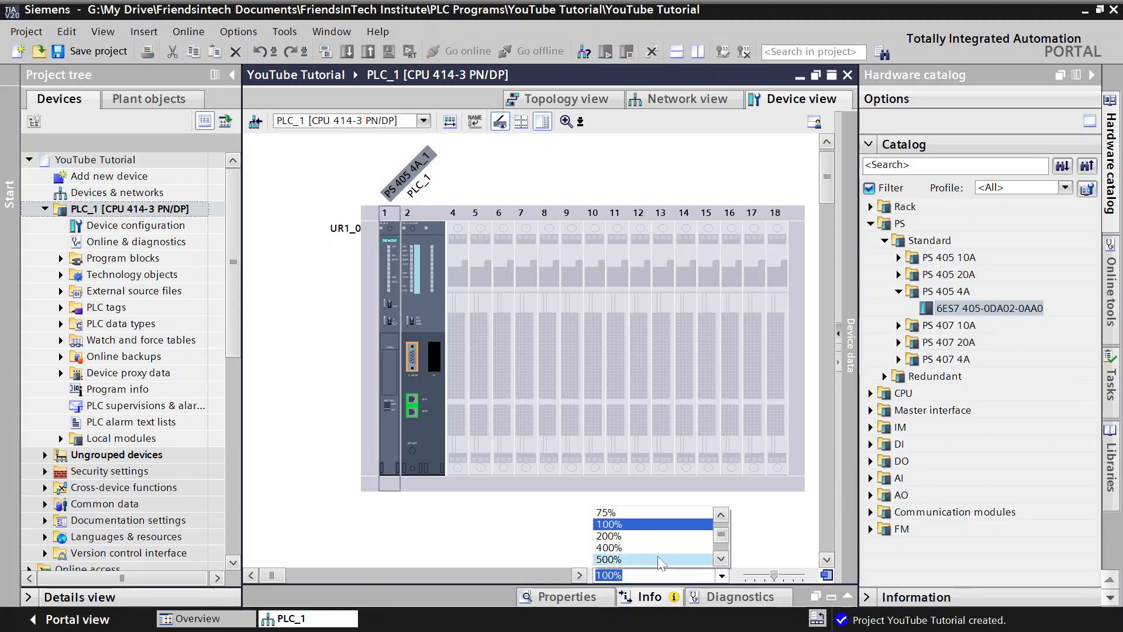
{"action": "left_click", "coordinate": [609, 560]}
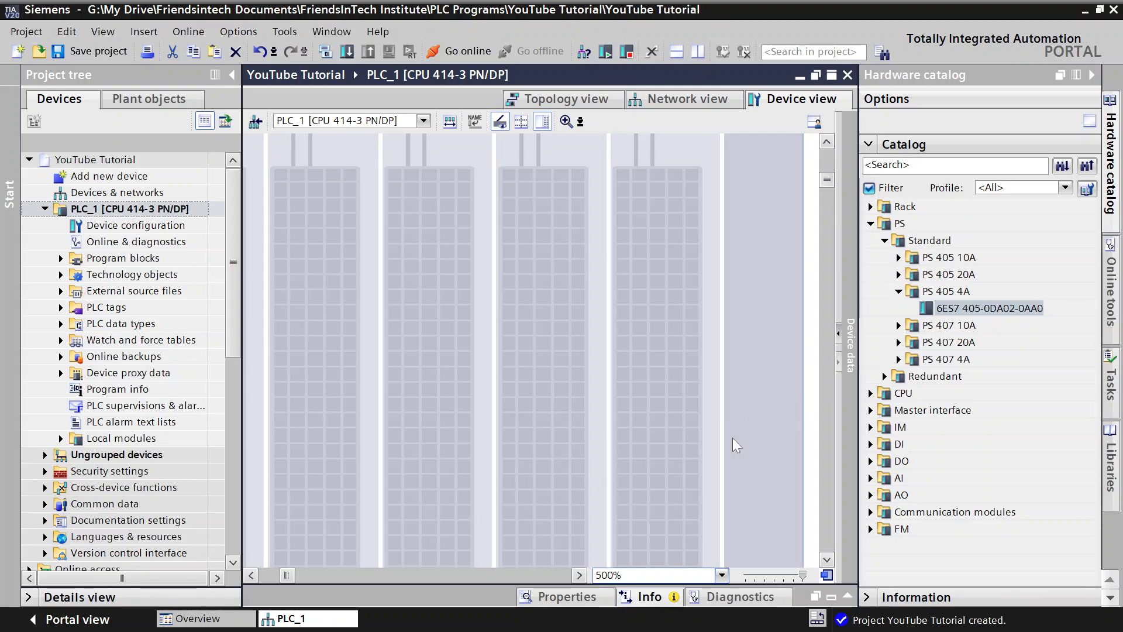
{"action": "left_click", "coordinate": [279, 576]}
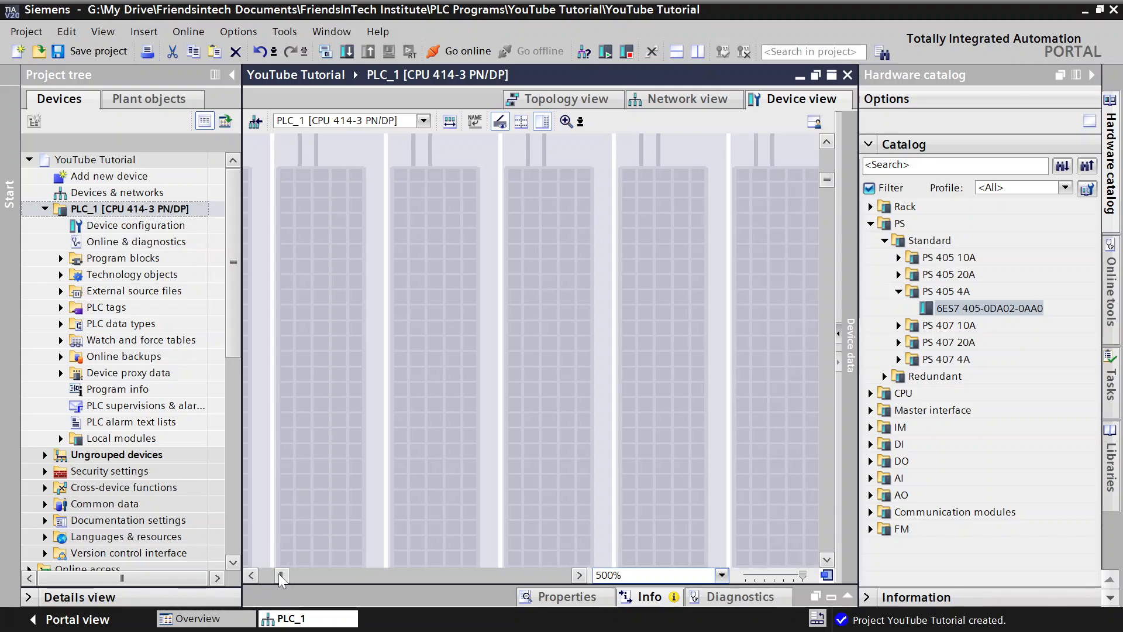
{"action": "left_click", "coordinate": [250, 575]}
{"action": "left_click_drag", "start_coordinate": [270, 573], "coordinate": [268, 575]}
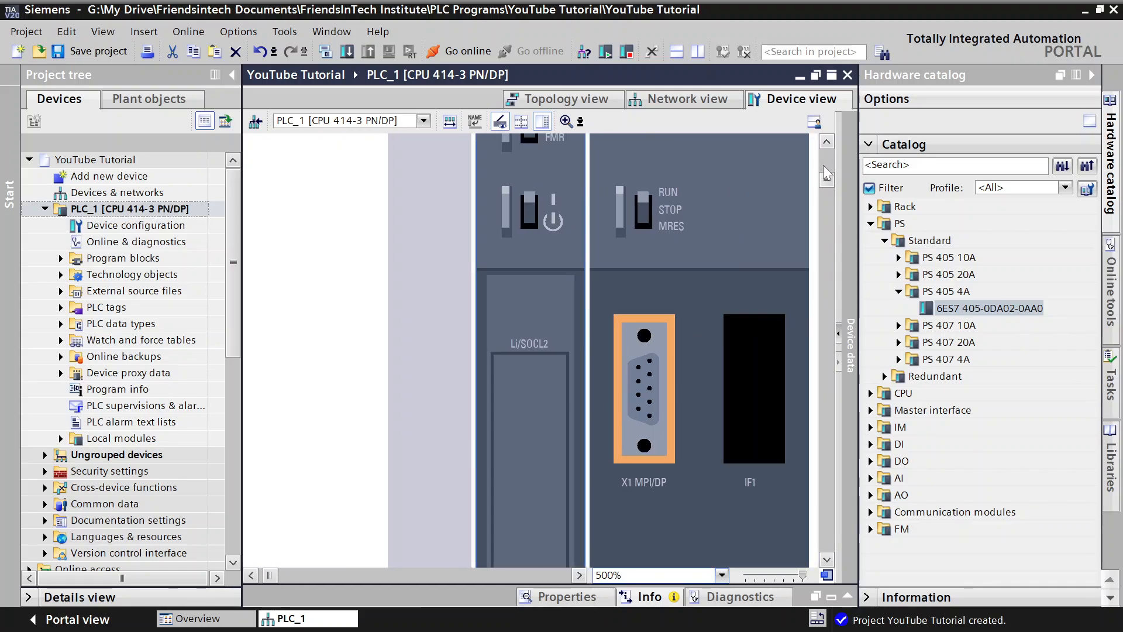
{"action": "left_click_drag", "start_coordinate": [830, 179], "coordinate": [831, 171]}
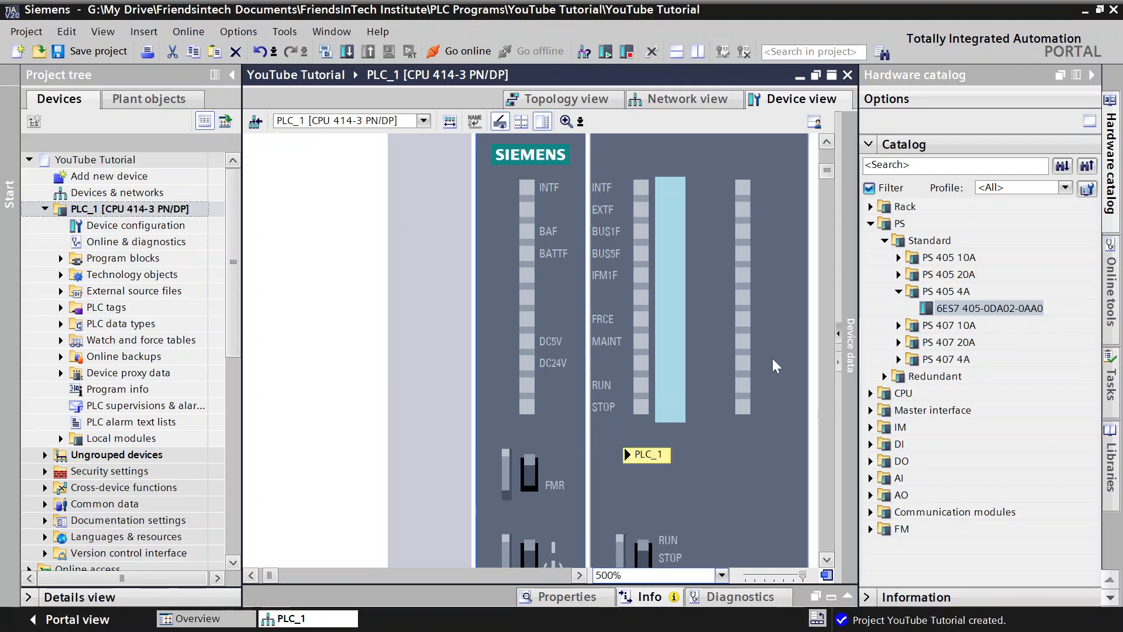
{"action": "left_click", "coordinate": [721, 575]}
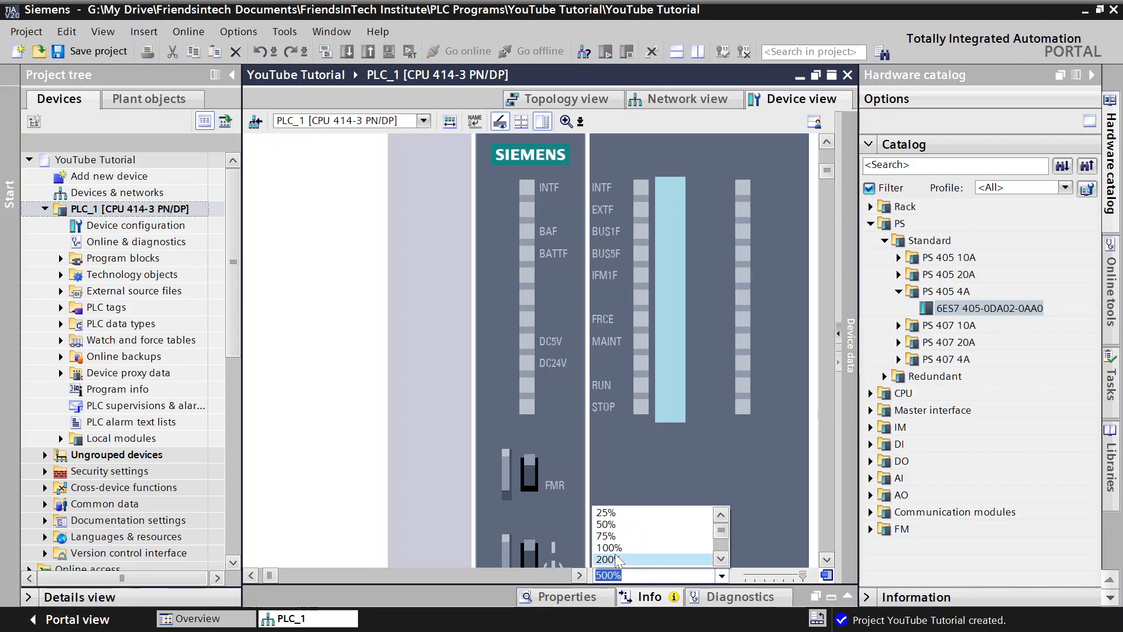
{"action": "left_click", "coordinate": [609, 547]}
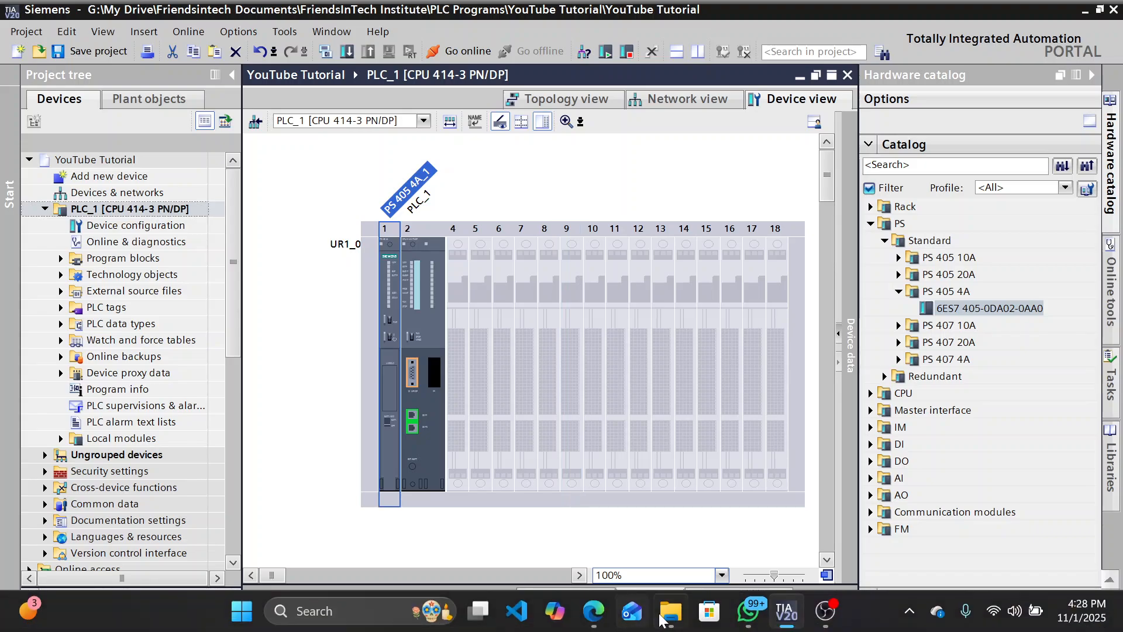
Step: Switch to the Edge browser and examine the PLC block diagram on page 18 of PLC PROGRAMMING1.pdf
{"action": "mouse_move", "coordinate": [600, 617]}
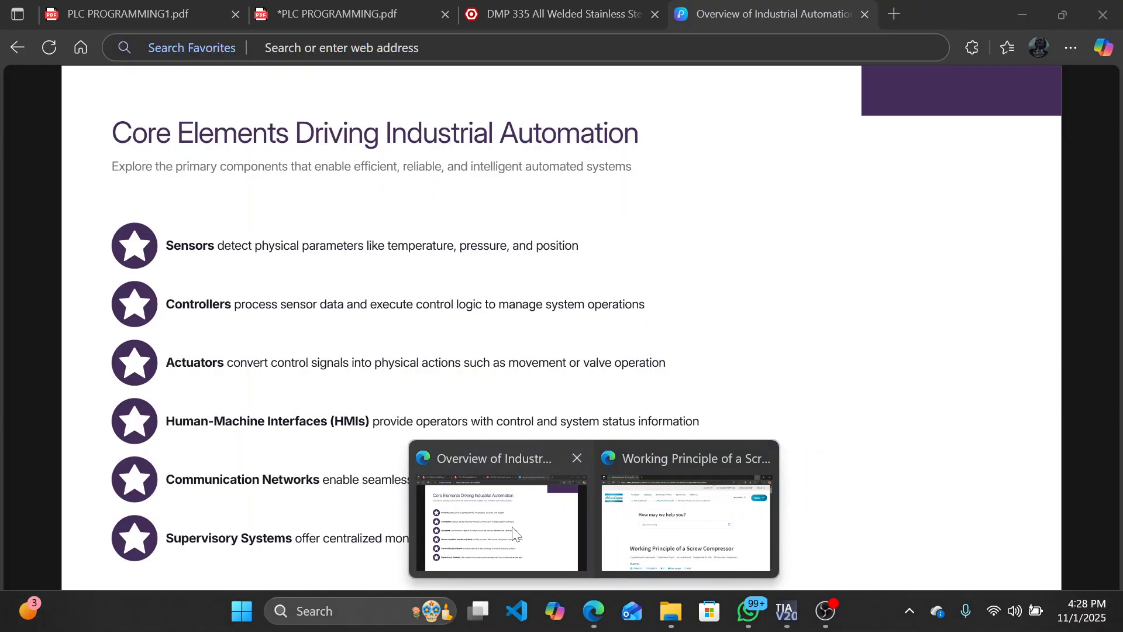
{"action": "left_click", "coordinate": [500, 561]}
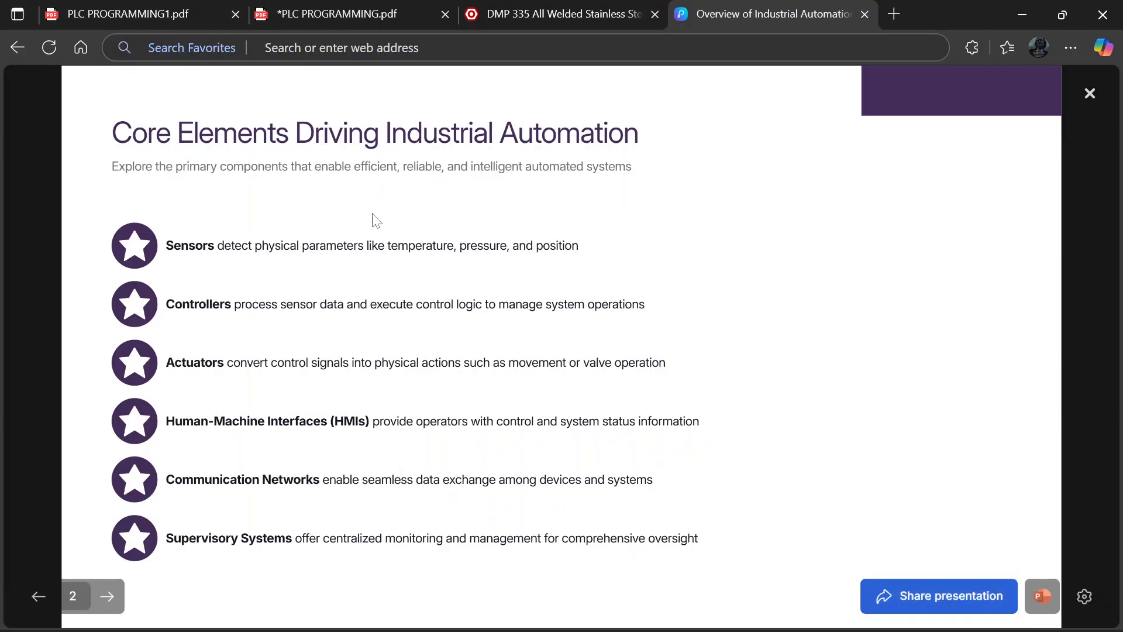
{"action": "left_click", "coordinate": [275, 18]}
{"action": "left_click", "coordinate": [114, 13]}
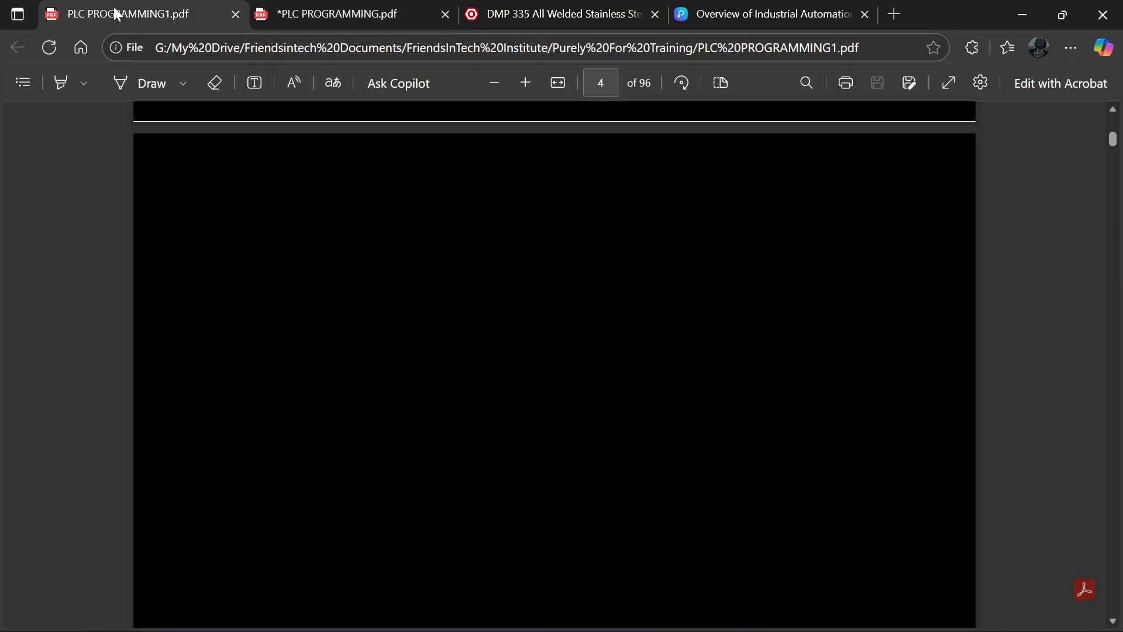
{"action": "scroll", "coordinate": [205, 429], "scroll_direction": "up", "scroll_amount": 20}
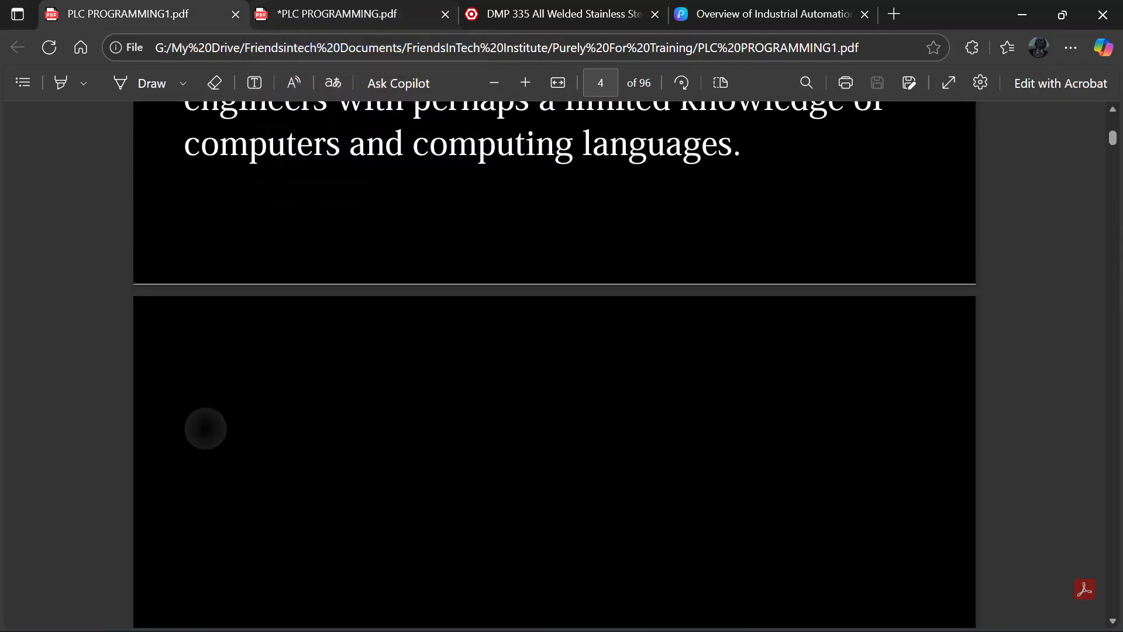
{"action": "scroll", "coordinate": [205, 429], "scroll_direction": "down", "scroll_amount": 3}
{"action": "scroll", "coordinate": [554, 364], "scroll_direction": "down", "scroll_amount": 20}
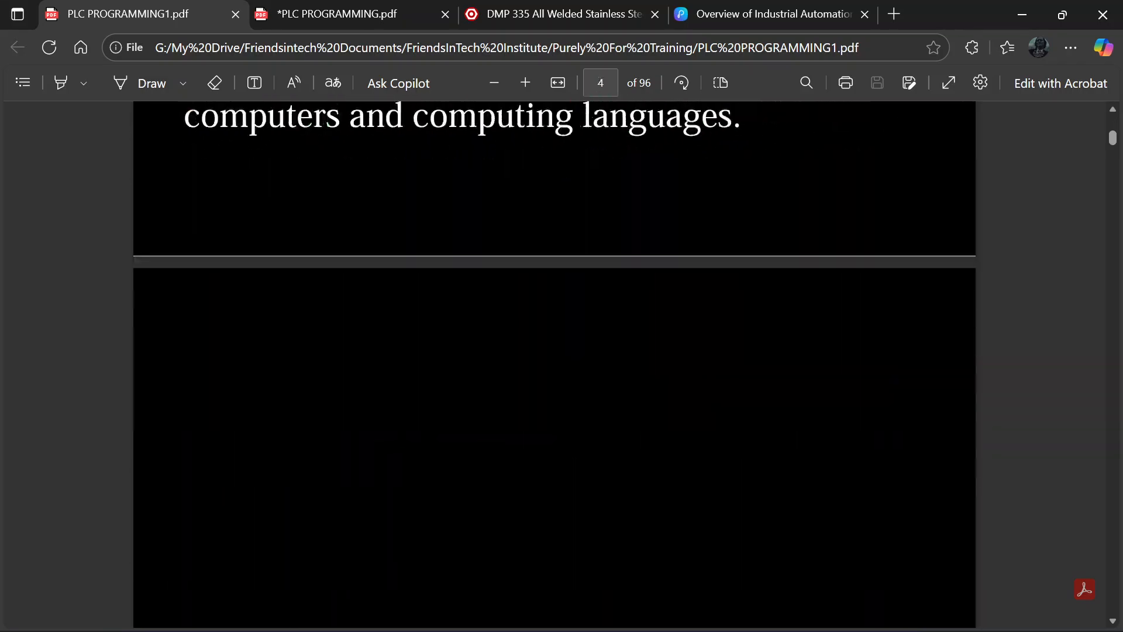
{"action": "scroll", "coordinate": [554, 363], "scroll_direction": "down", "scroll_amount": 20}
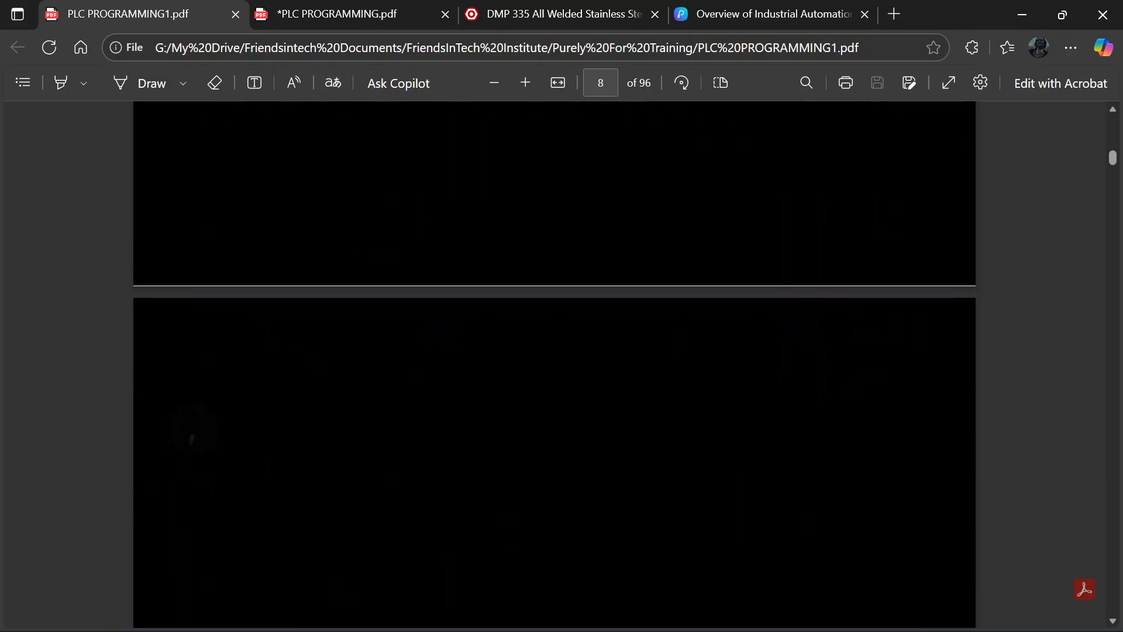
{"action": "scroll", "coordinate": [554, 364], "scroll_direction": "down", "scroll_amount": 20}
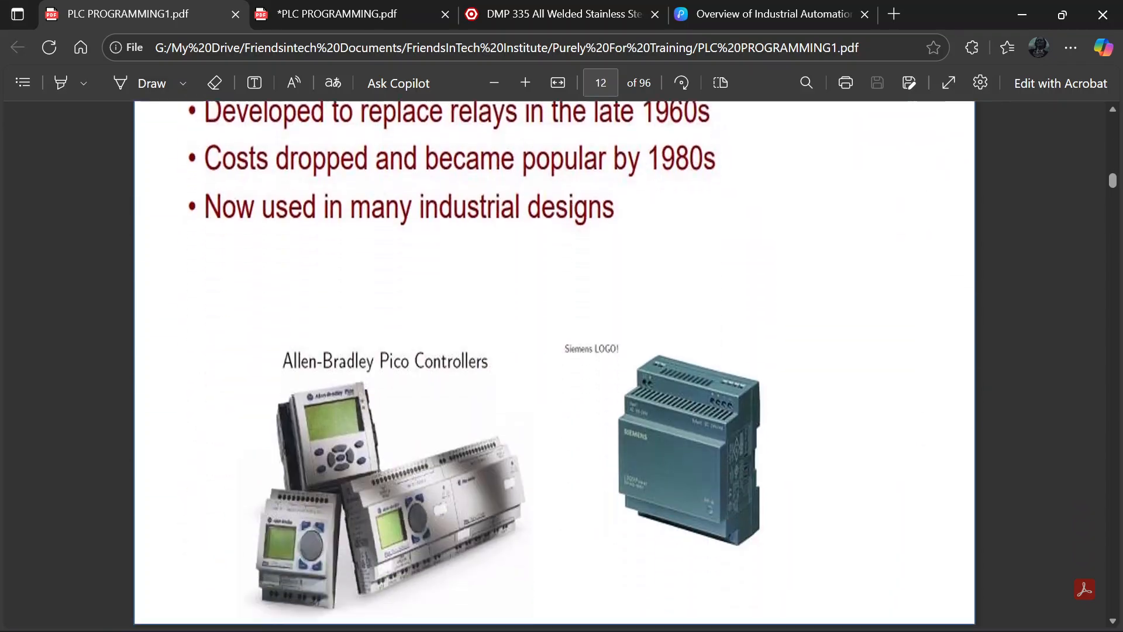
{"action": "scroll", "coordinate": [555, 363], "scroll_direction": "down", "scroll_amount": 20}
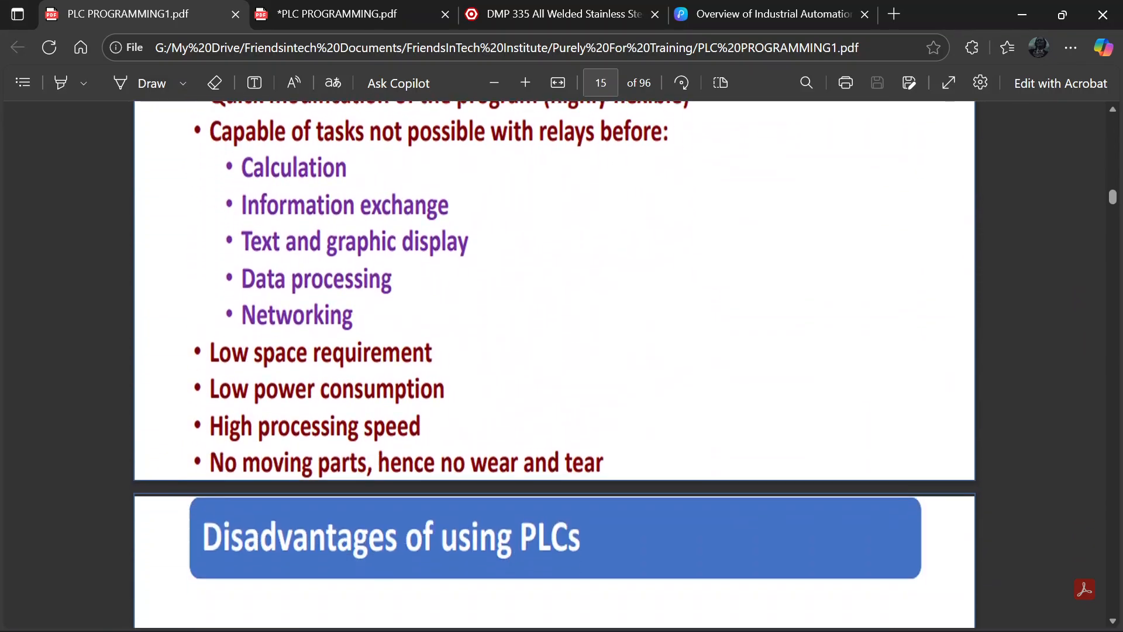
{"action": "scroll", "coordinate": [555, 364], "scroll_direction": "down", "scroll_amount": 4}
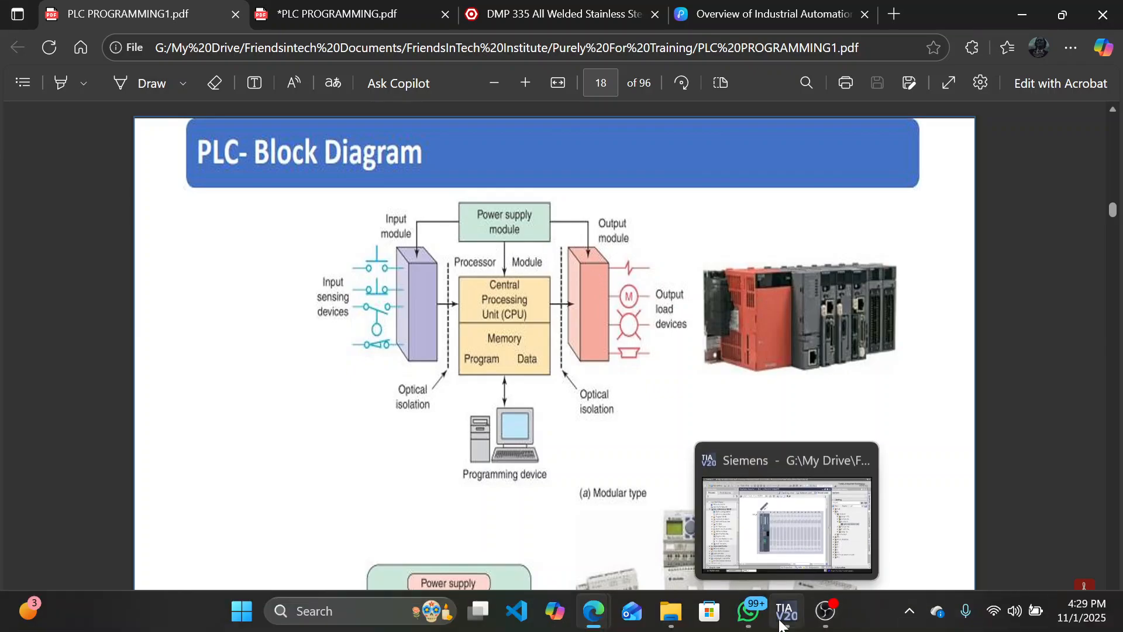
Step: Switch back to TIA Portal and review the CPU and the free module slots beside it in the rack
{"action": "left_click", "coordinate": [783, 621]}
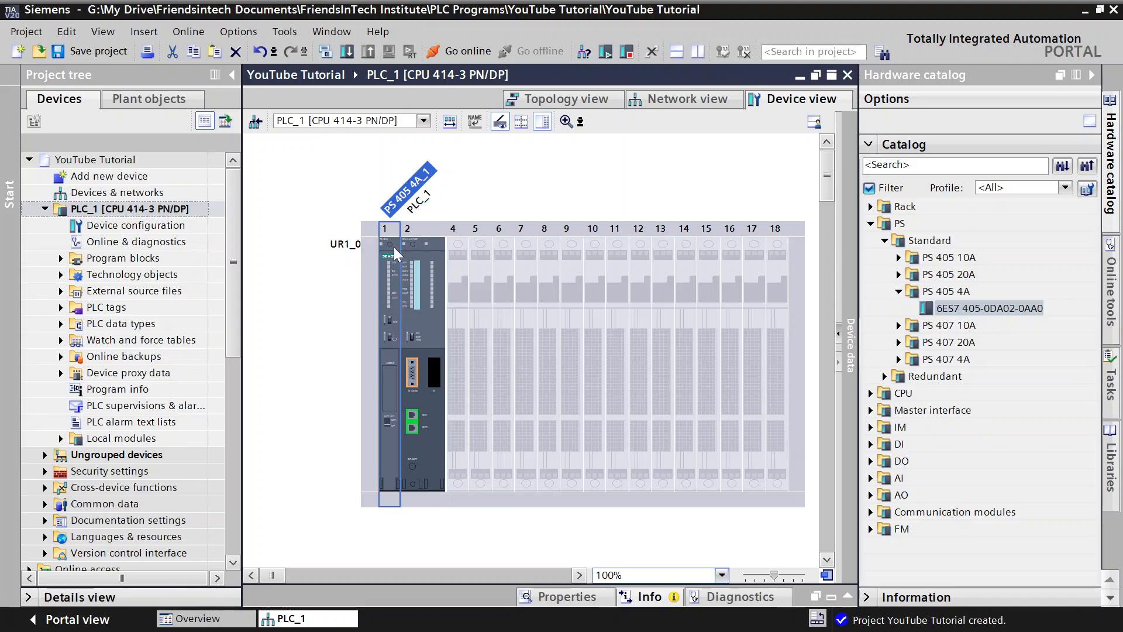
{"action": "left_click", "coordinate": [430, 342]}
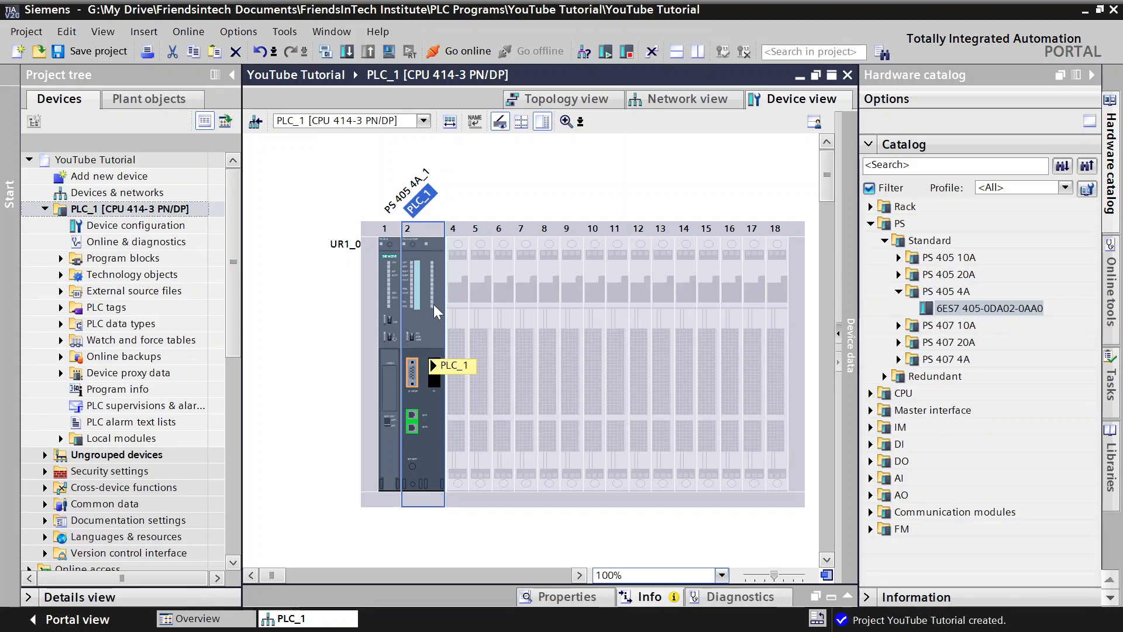
{"action": "left_click", "coordinate": [459, 311]}
{"action": "left_click", "coordinate": [486, 315]}
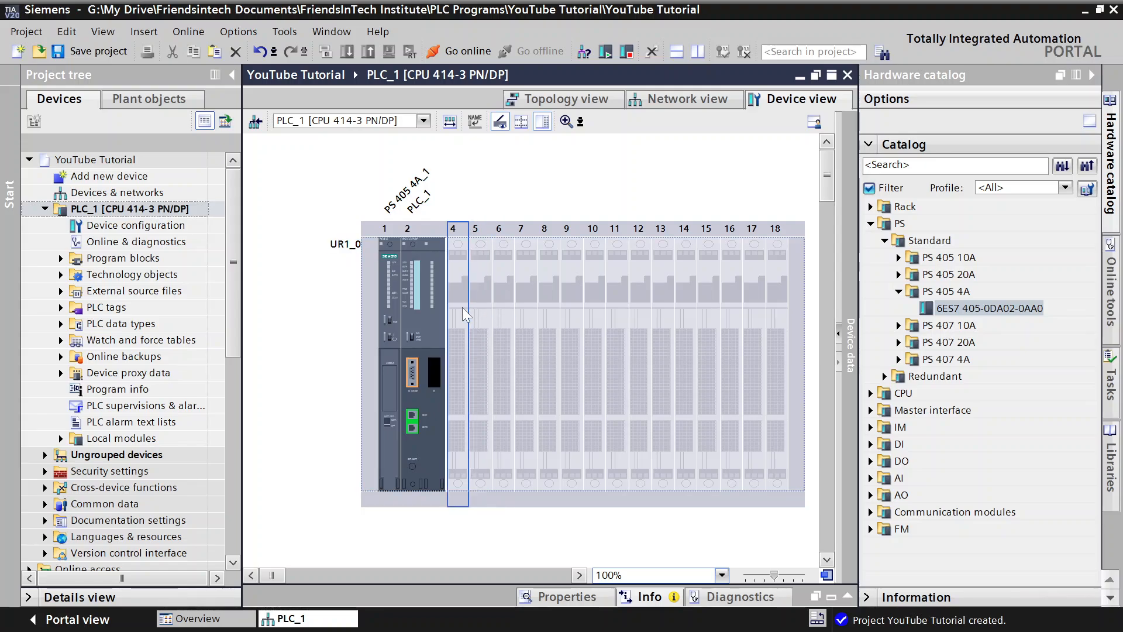
{"action": "left_click", "coordinate": [510, 310]}
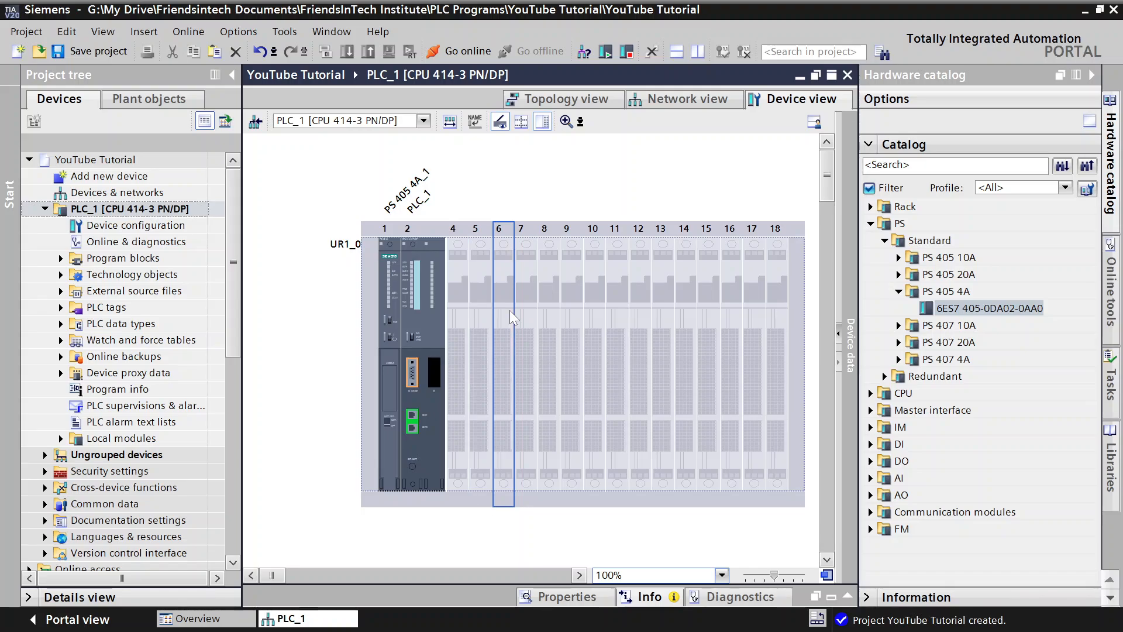
{"action": "left_click", "coordinate": [524, 310]}
{"action": "left_click", "coordinate": [551, 314]}
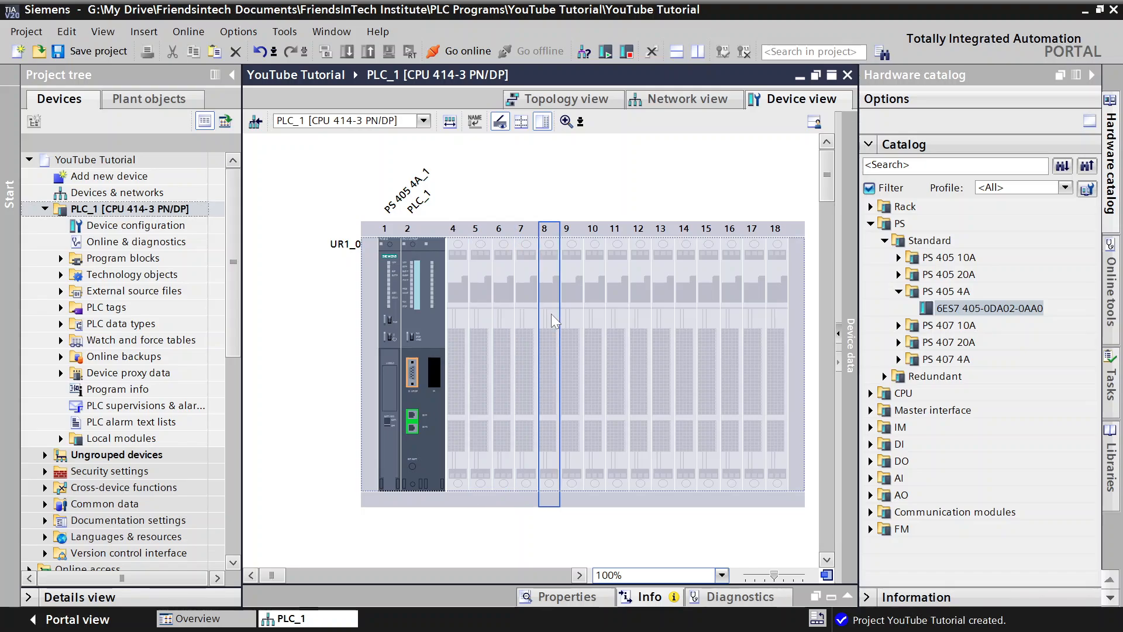
Step: Insert DI 32x24VDC digital input modules, article number 6ES7 421-1BL01-0AA0, into slots 4 and 5 of the rack
{"action": "left_click", "coordinate": [461, 291]}
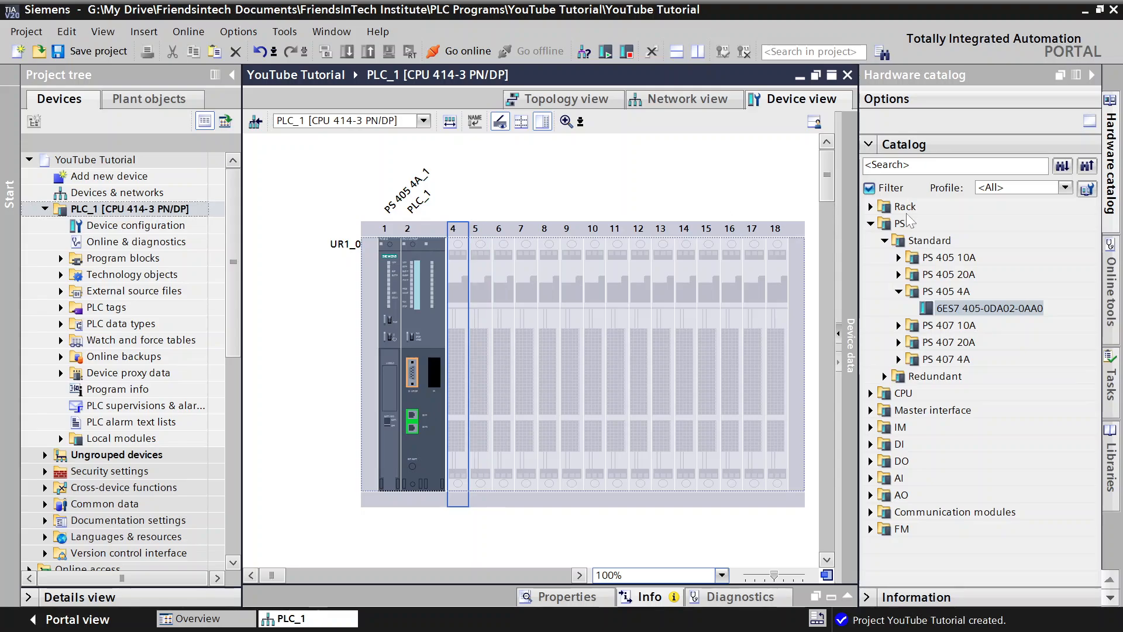
{"action": "left_click", "coordinate": [872, 224]}
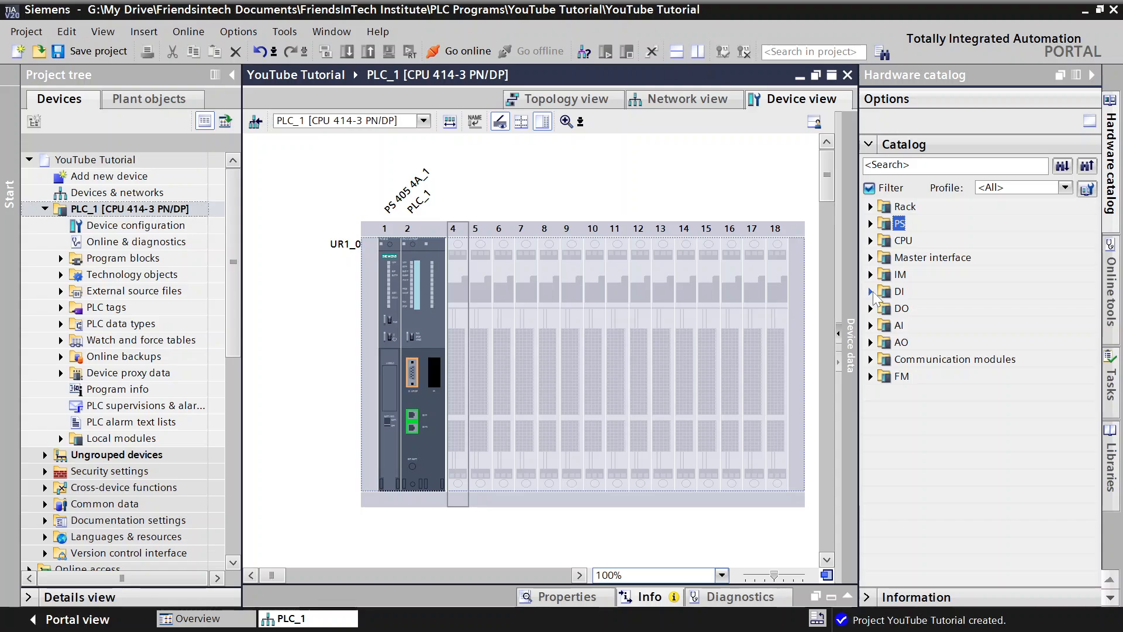
{"action": "left_click", "coordinate": [871, 292]}
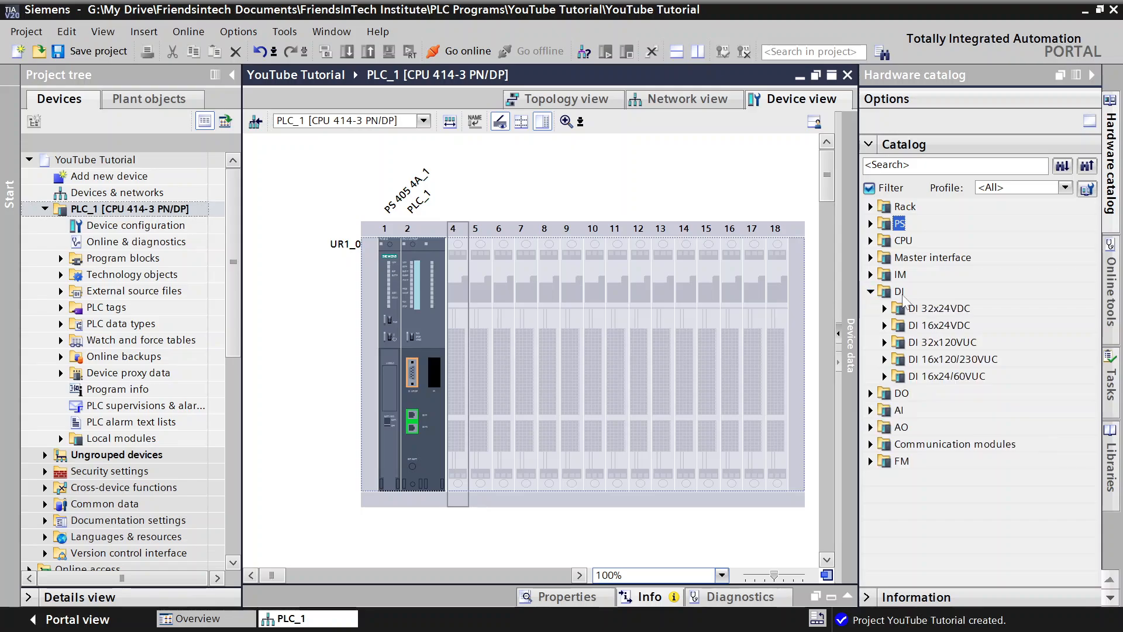
{"action": "left_click", "coordinate": [886, 309]}
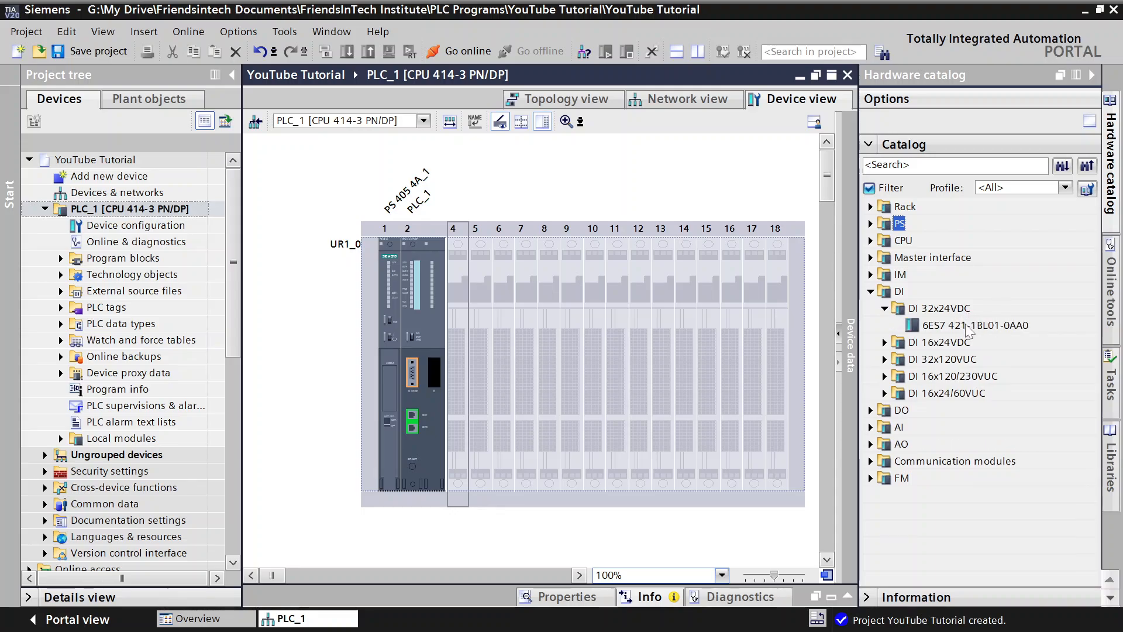
{"action": "left_click_drag", "start_coordinate": [965, 324], "coordinate": [463, 320]}
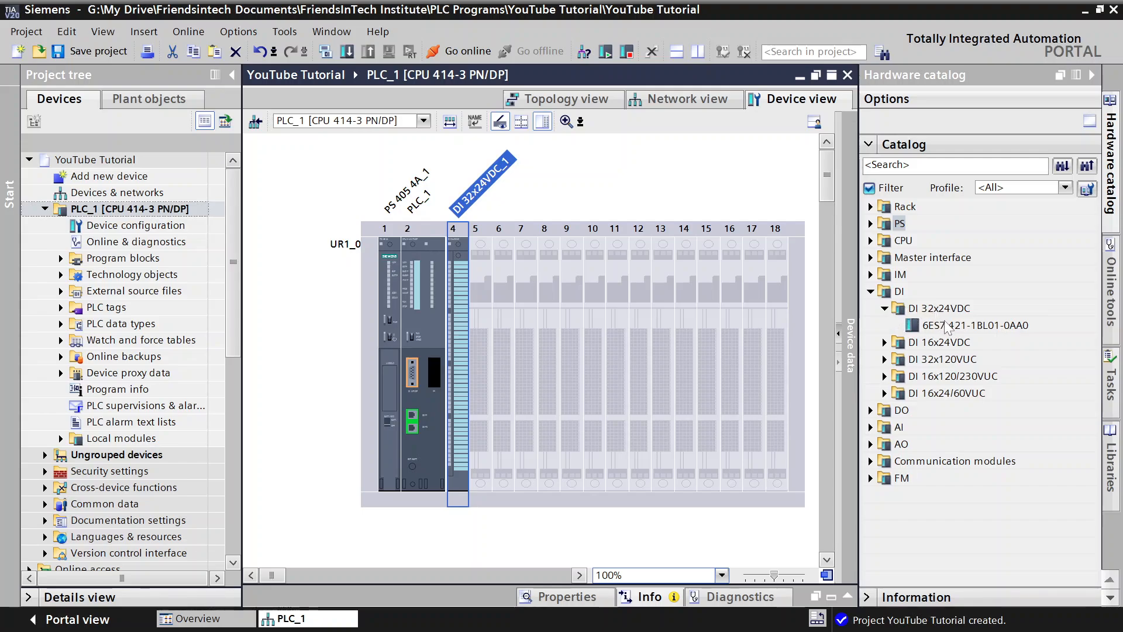
{"action": "left_click_drag", "start_coordinate": [959, 326], "coordinate": [480, 323]}
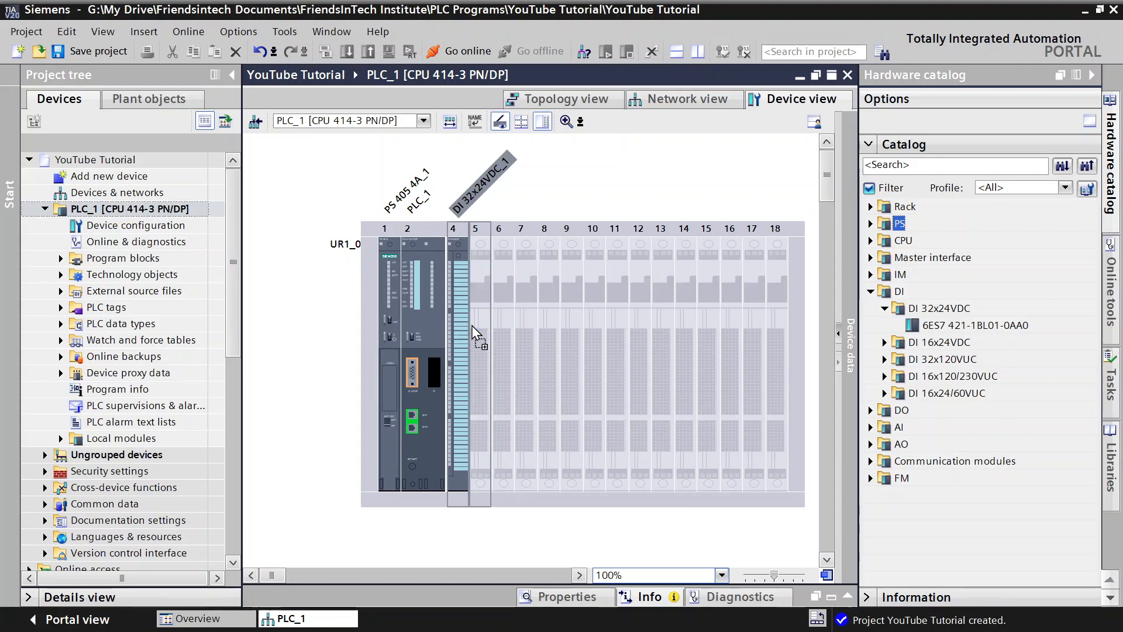
Step: Insert DI 16x120/230VUC digital input modules, article number 6ES7 421-1FH20-0AA0, into slots 6 and 7 of the rack
{"action": "left_click", "coordinate": [885, 309]}
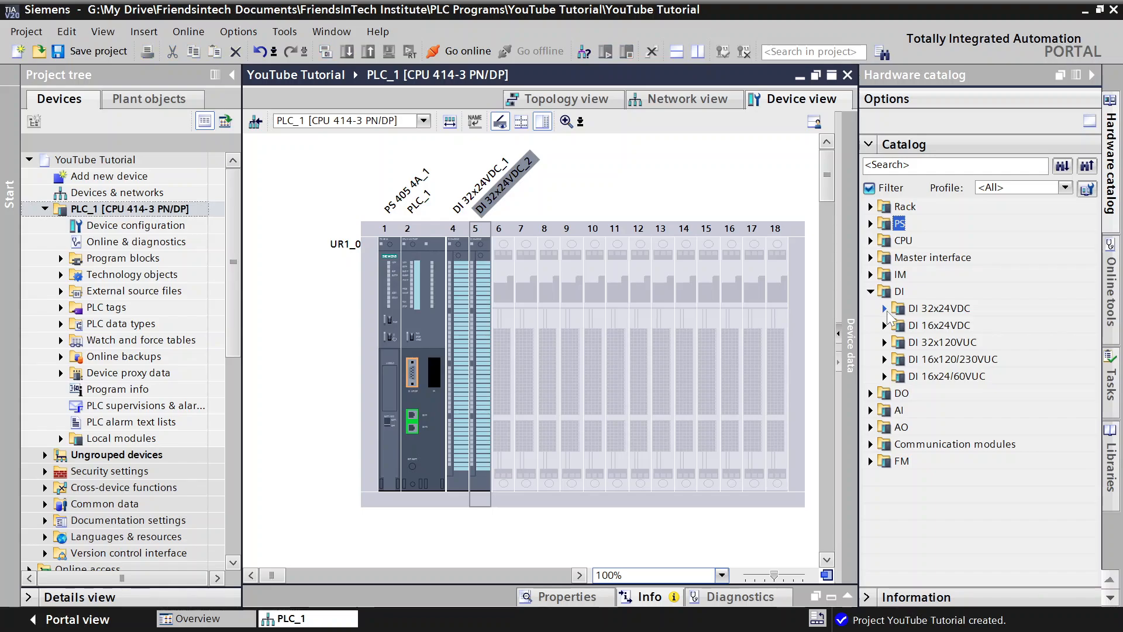
{"action": "left_click", "coordinate": [953, 345]}
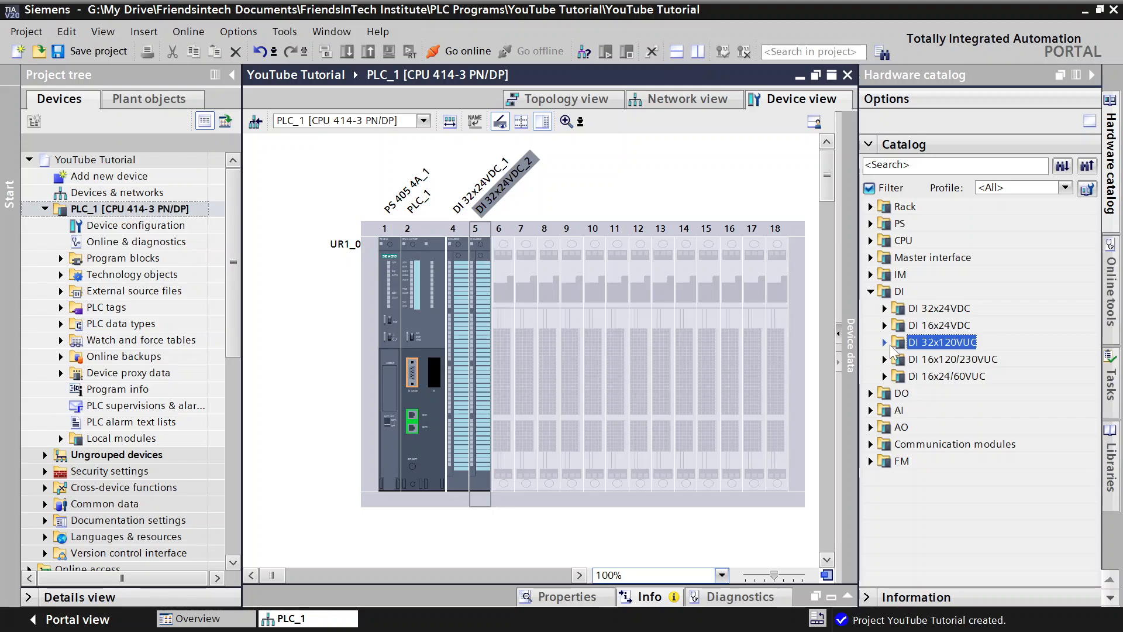
{"action": "left_click", "coordinate": [924, 361]}
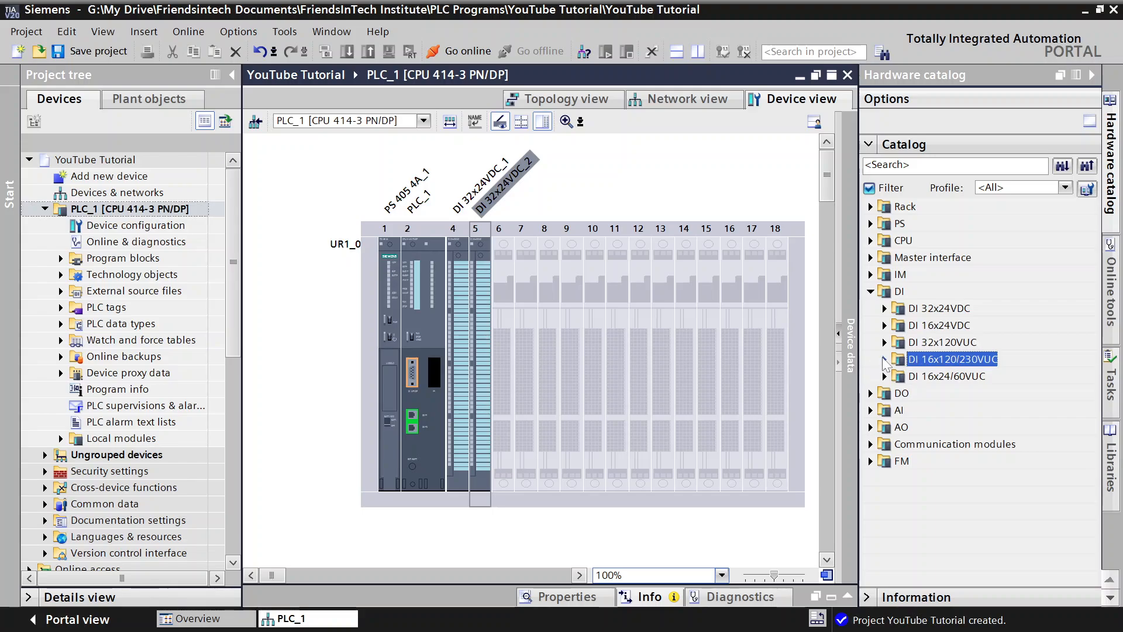
{"action": "left_click", "coordinate": [885, 360]}
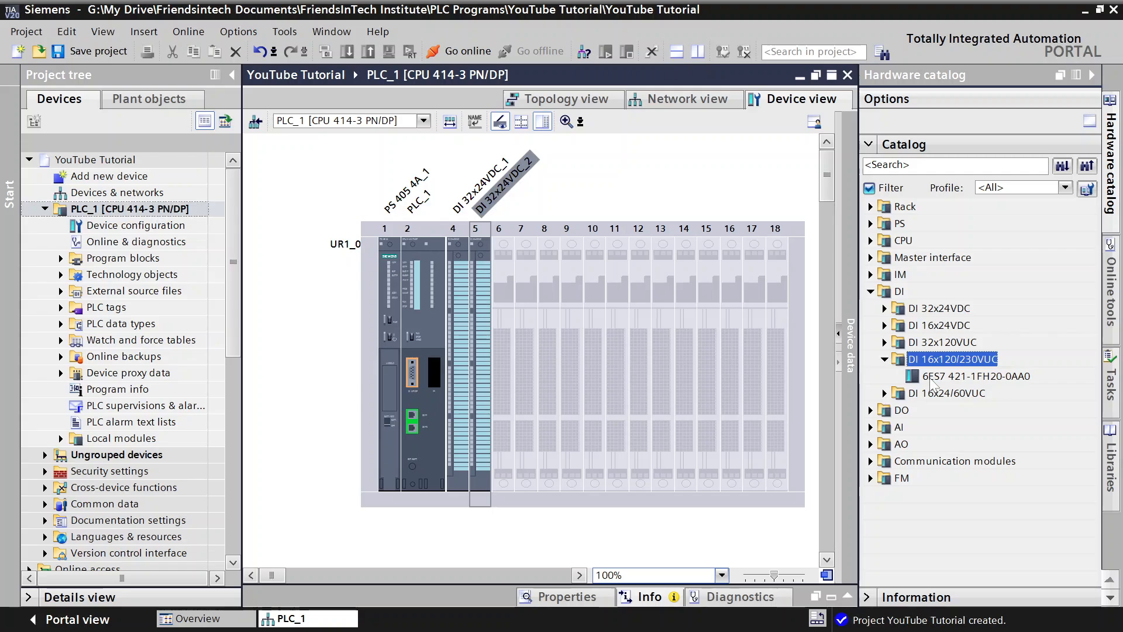
{"action": "left_click_drag", "start_coordinate": [917, 375], "coordinate": [506, 388]}
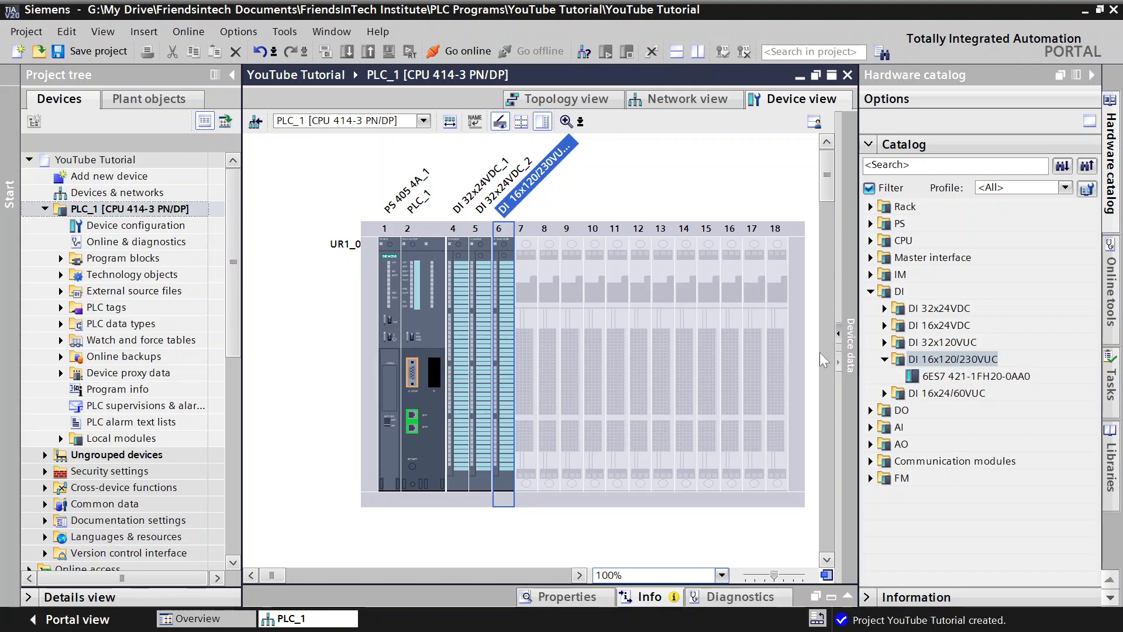
{"action": "left_click_drag", "start_coordinate": [934, 383], "coordinate": [531, 372]}
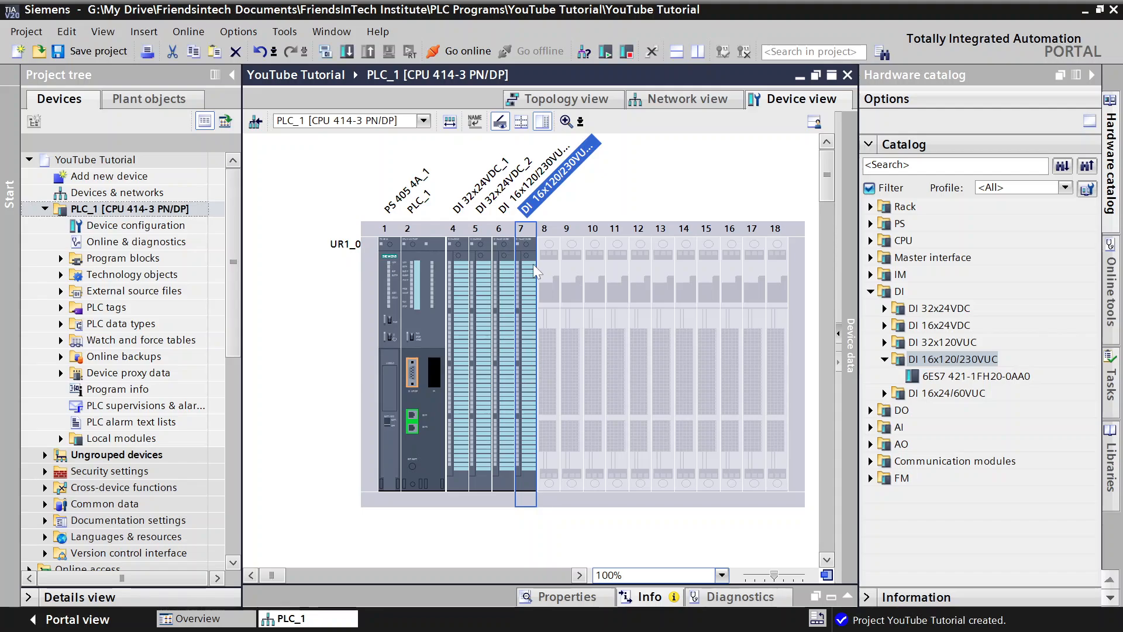
{"action": "left_click", "coordinate": [680, 158]}
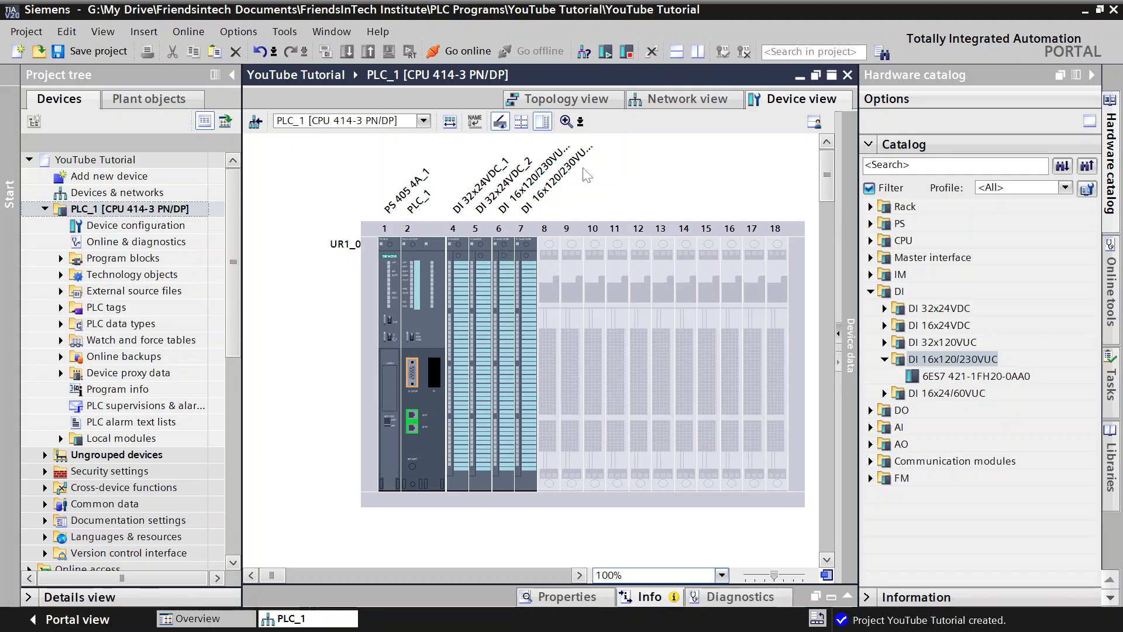
Step: Insert DO 16x24VDC/2A digital output modules, article number 6ES7 422-1BH11-0AA0, into slots 8 and 9 of the rack
{"action": "left_click", "coordinate": [870, 291]}
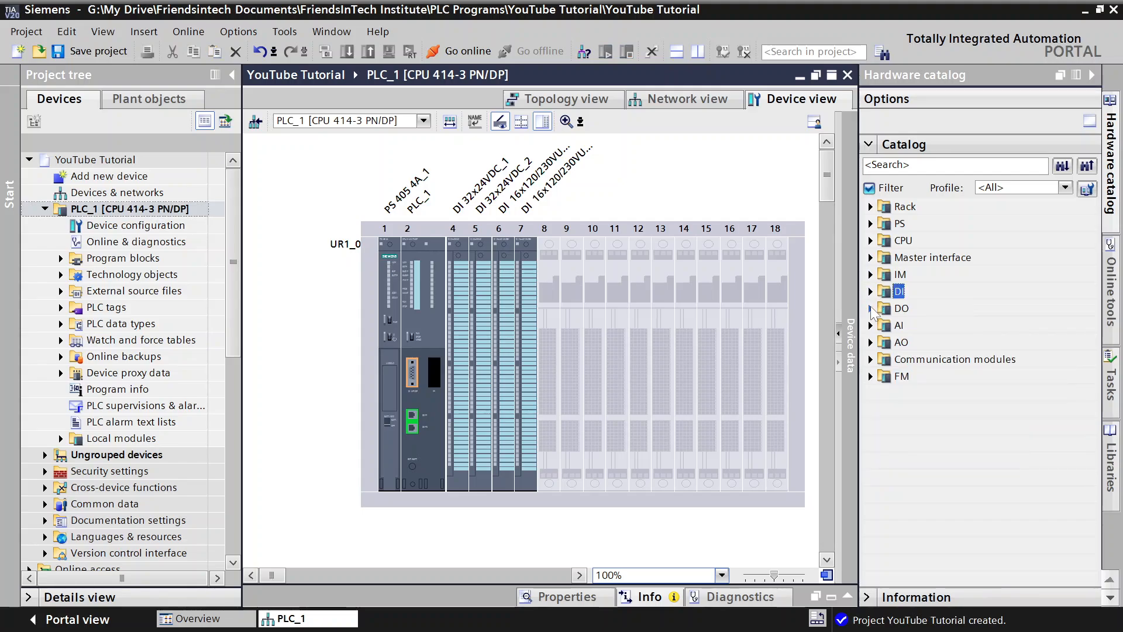
{"action": "left_click", "coordinate": [870, 308]}
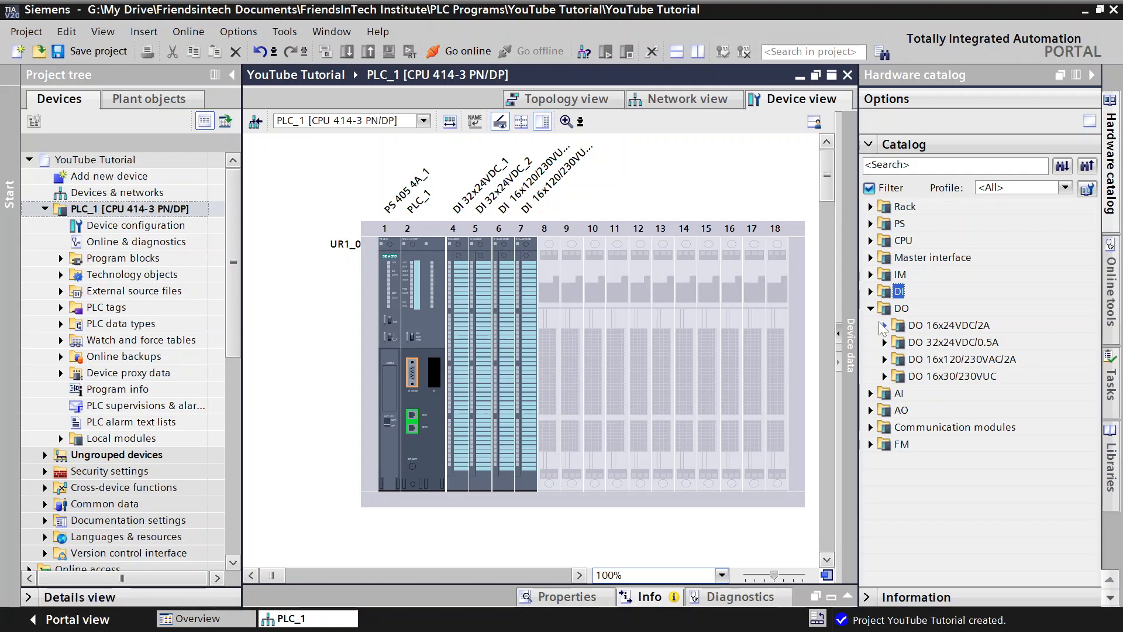
{"action": "left_click", "coordinate": [885, 325]}
{"action": "left_click_drag", "start_coordinate": [946, 340], "coordinate": [547, 357]}
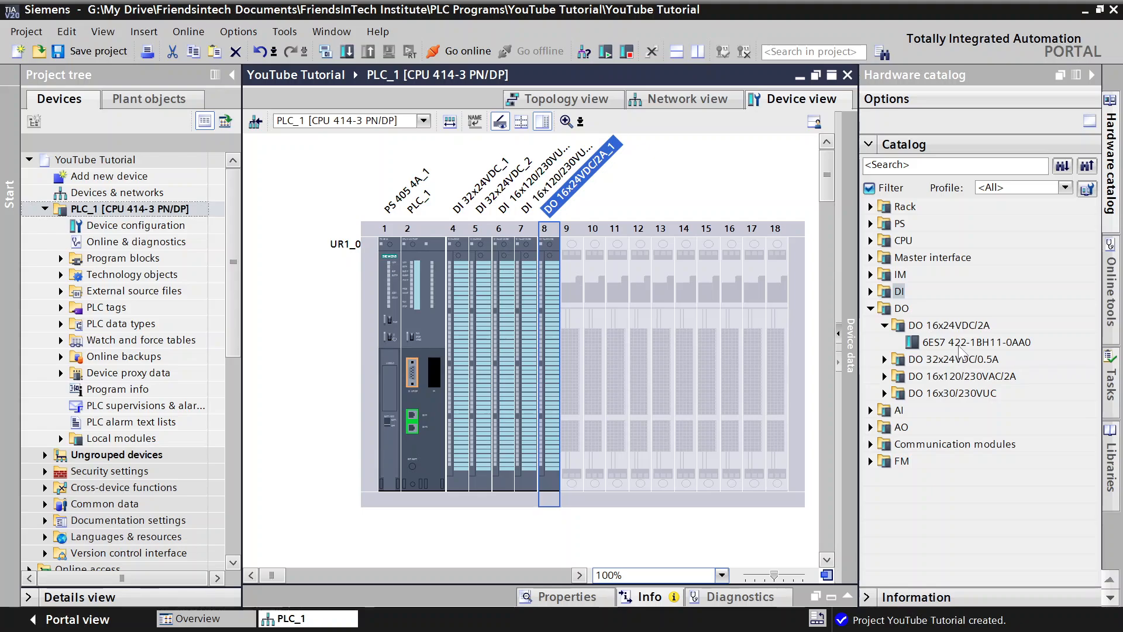
{"action": "left_click_drag", "start_coordinate": [960, 345], "coordinate": [572, 363]}
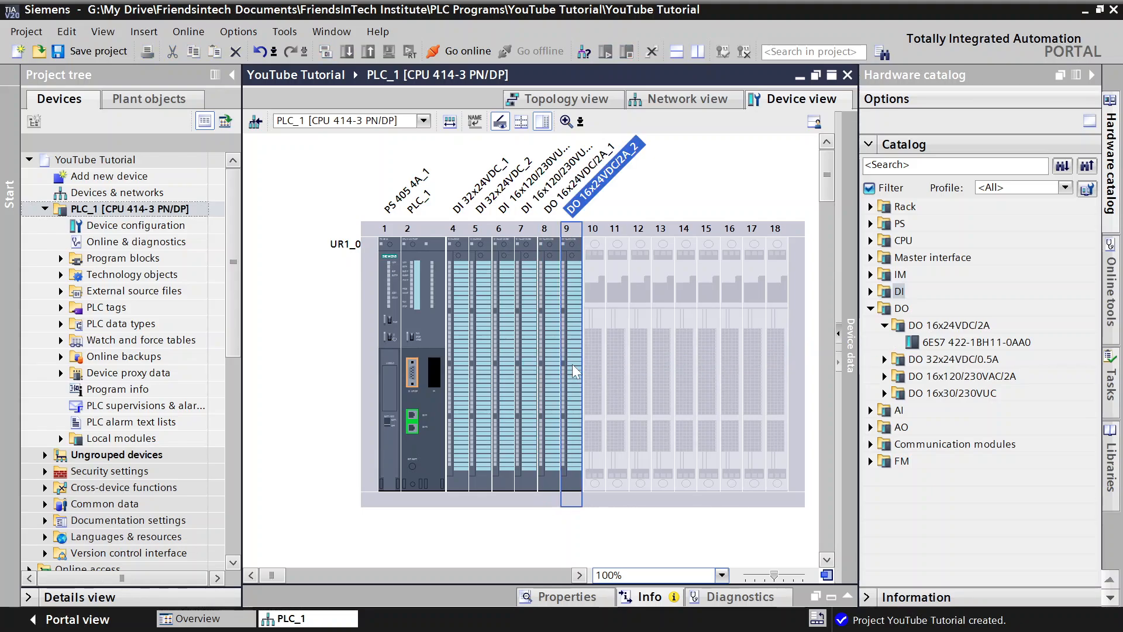
Step: Insert DO 16x120/230VAC/2A digital output modules, article number 6ES7 422-1FH00-0AA0, into slots 10 and 11 of the rack
{"action": "left_click", "coordinate": [886, 376]}
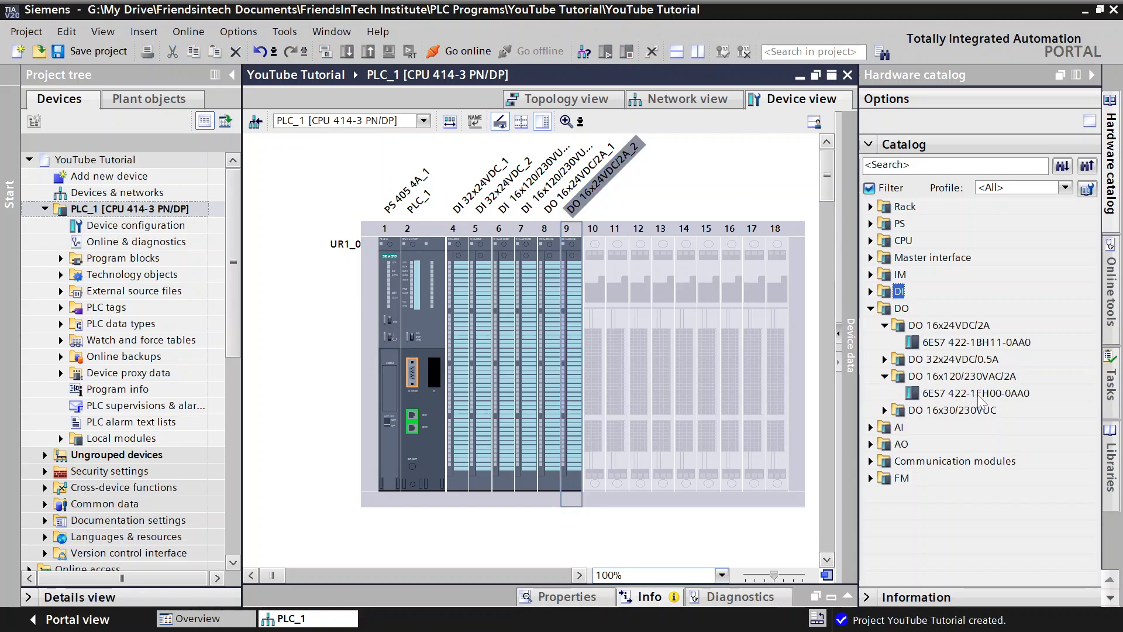
{"action": "left_click_drag", "start_coordinate": [981, 397], "coordinate": [595, 386]}
{"action": "left_click_drag", "start_coordinate": [971, 393], "coordinate": [623, 391]}
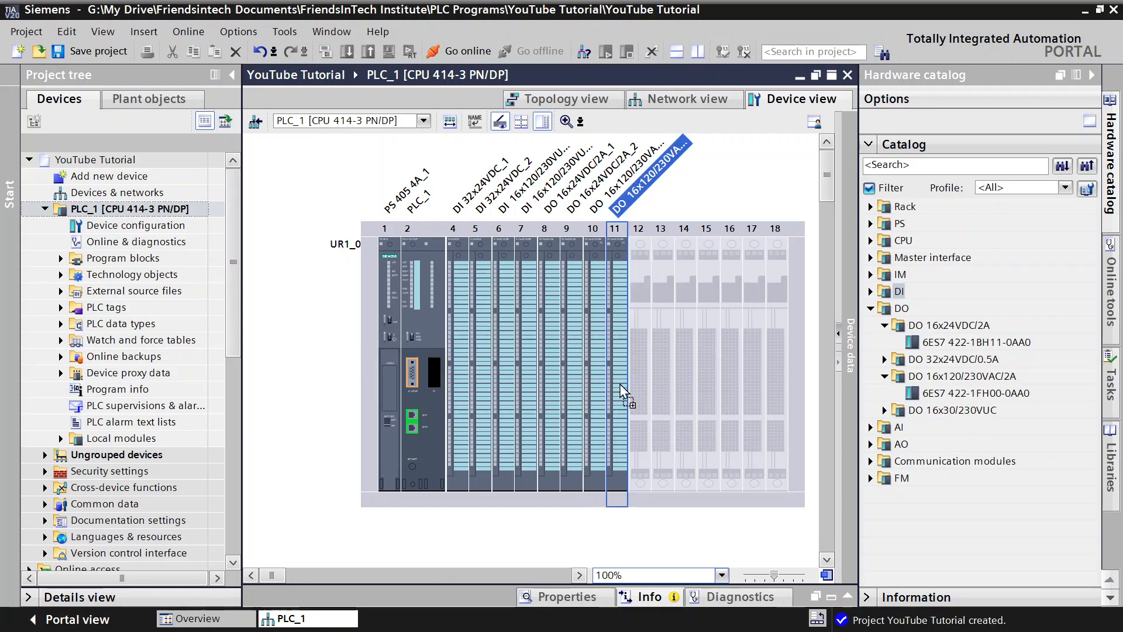
Step: Insert an AI 8x14BIT analog input module, article number 6ES7 431-1KF10-0AB0, into slot 12 of the rack
{"action": "left_click", "coordinate": [870, 308]}
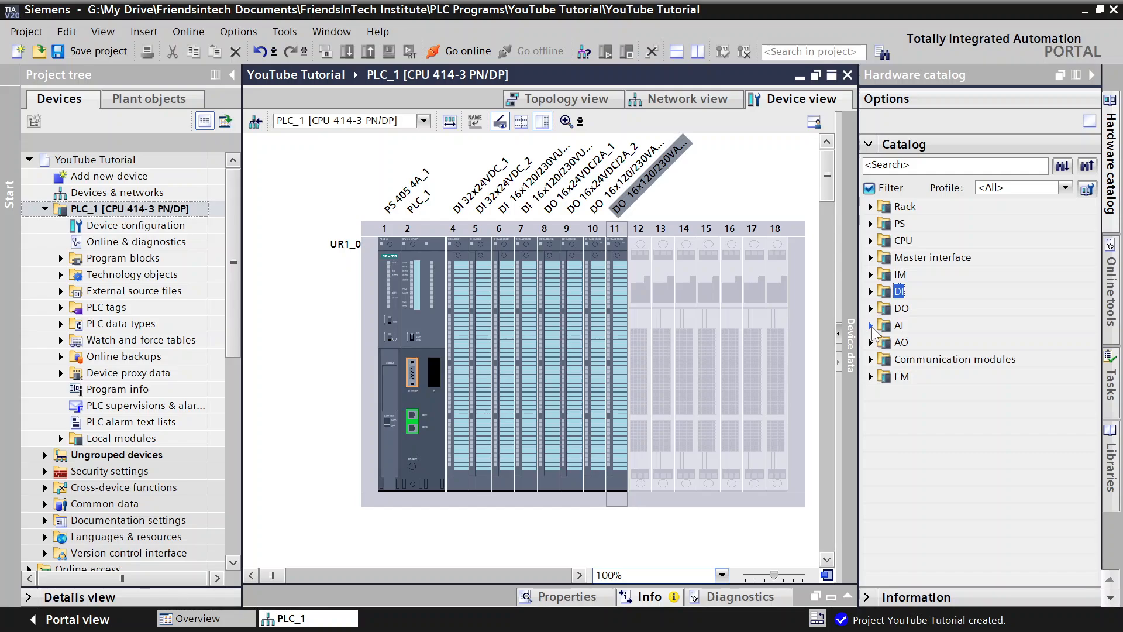
{"action": "left_click", "coordinate": [871, 326]}
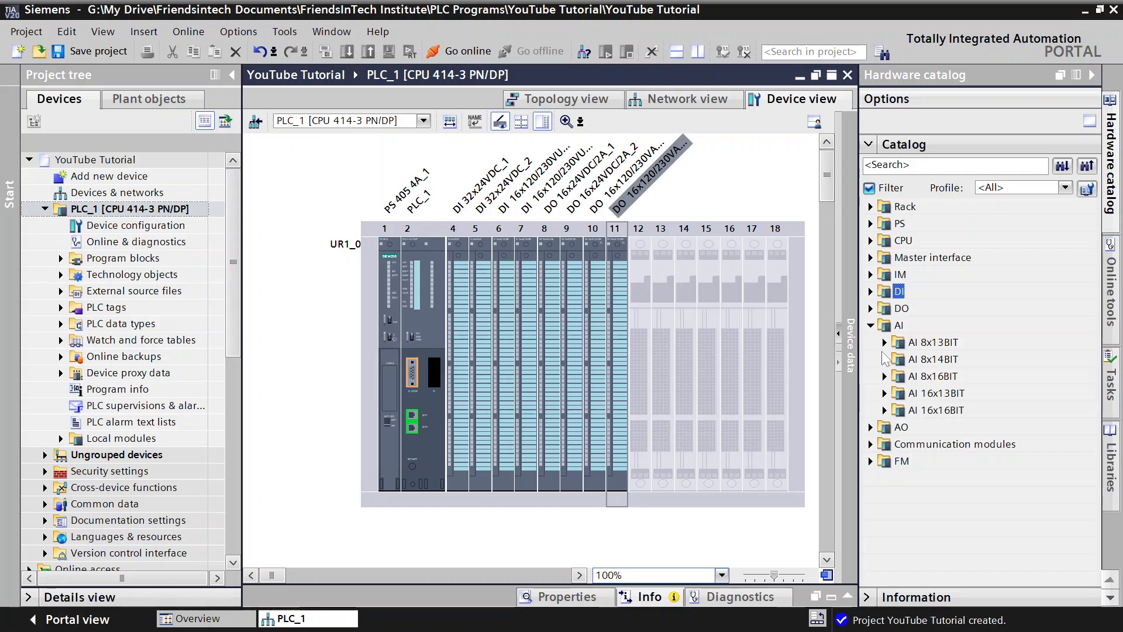
{"action": "left_click", "coordinate": [884, 359]}
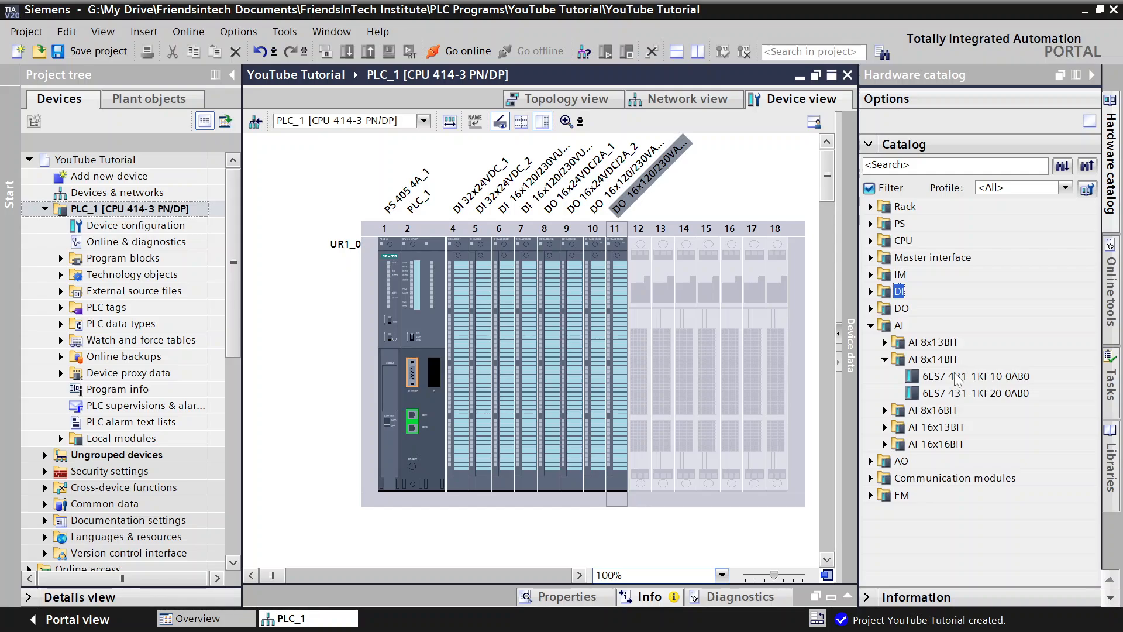
{"action": "left_click_drag", "start_coordinate": [957, 378], "coordinate": [641, 351]}
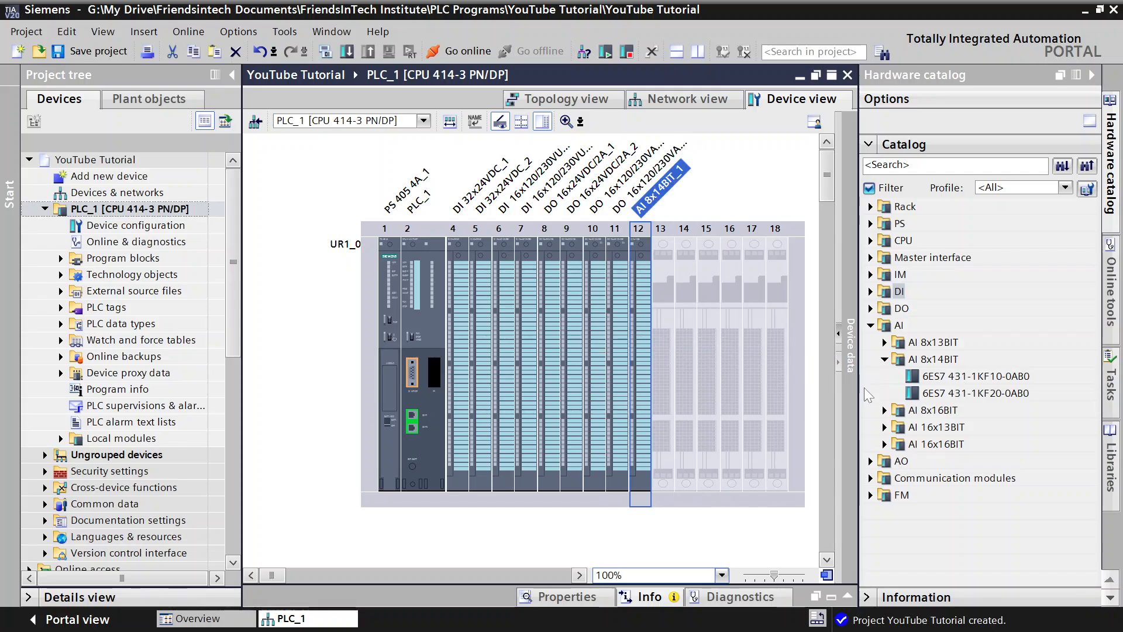
Step: Insert an AI 8x16BIT analog input module, article number 6ES7 431-7KF00-0AB0, into slot 13 of the rack
{"action": "left_click", "coordinate": [884, 410]}
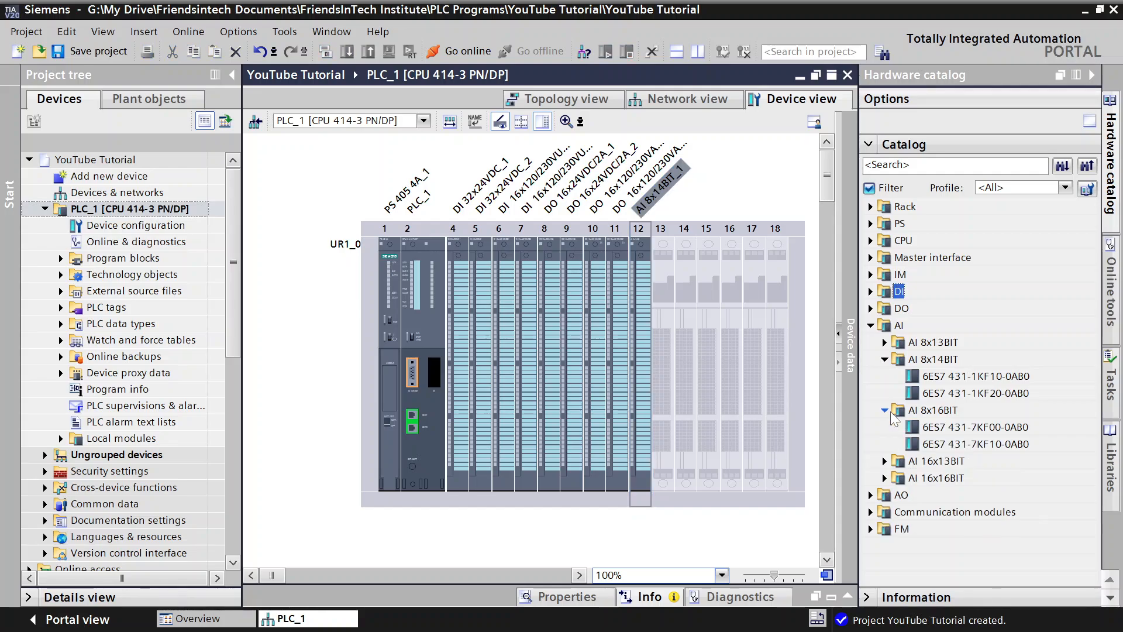
{"action": "left_click", "coordinate": [942, 427]}
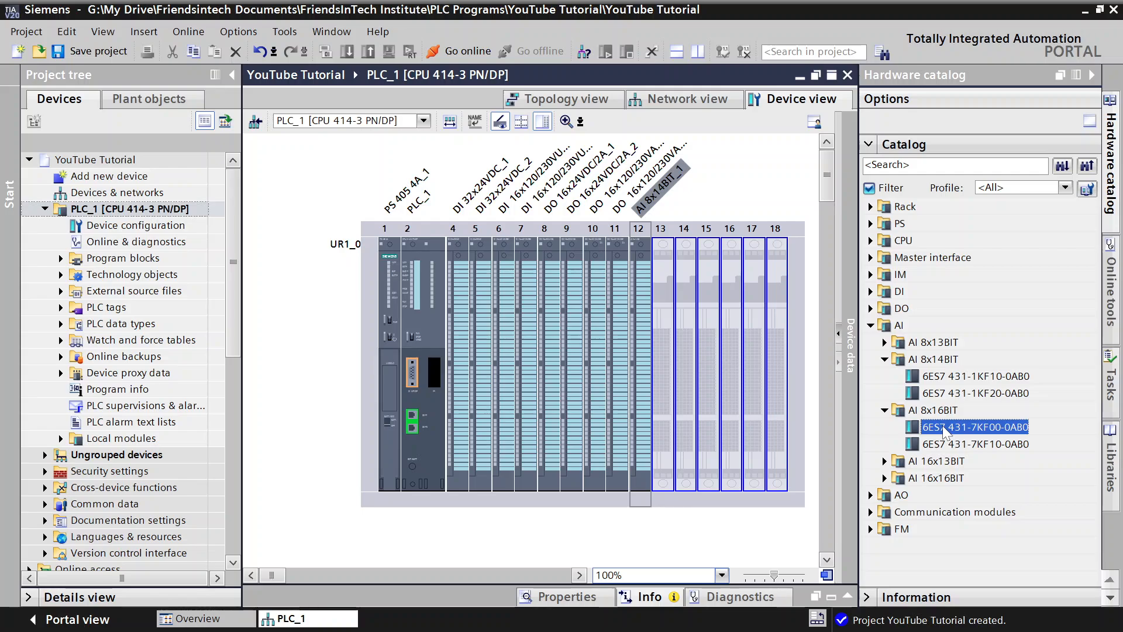
{"action": "left_click_drag", "start_coordinate": [944, 426], "coordinate": [659, 377]}
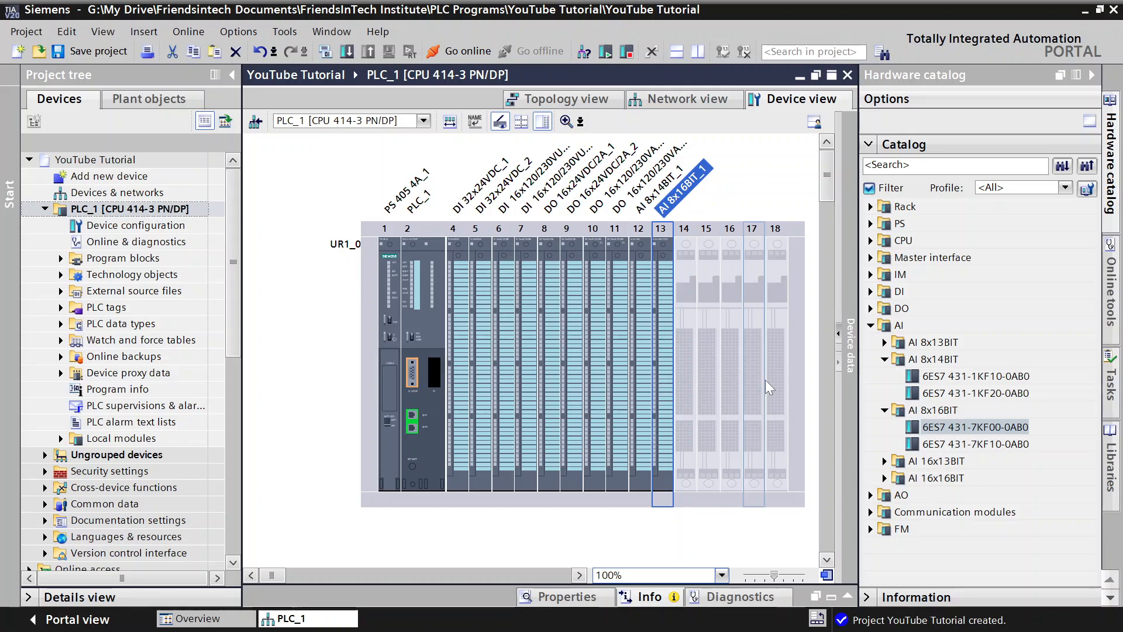
{"action": "left_click", "coordinate": [870, 326]}
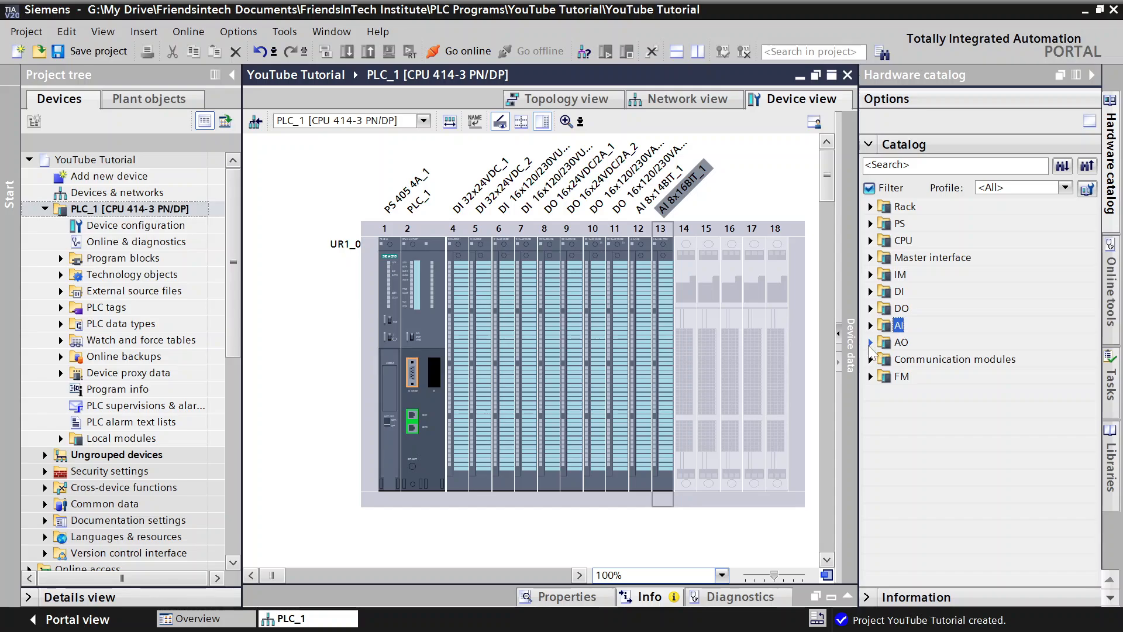
Step: Insert AO 8x13BIT analog output modules, article number 6ES7 432-1HF00-0AB0, into slots 14 and 15 of the rack
{"action": "left_click", "coordinate": [869, 344]}
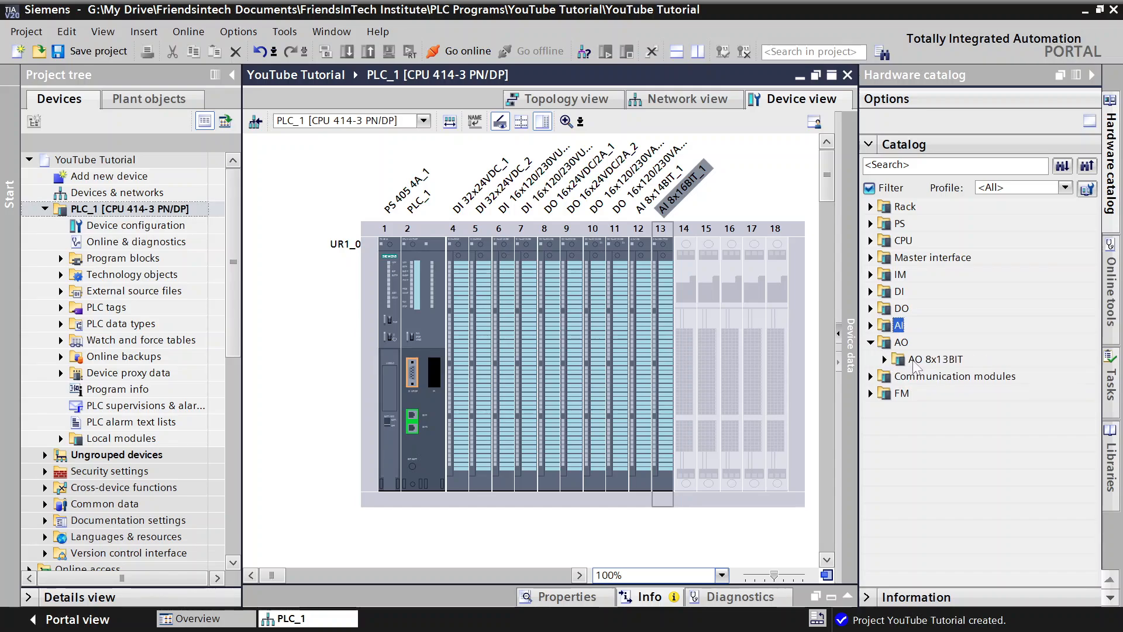
{"action": "left_click", "coordinate": [904, 362]}
{"action": "left_click", "coordinate": [885, 359]}
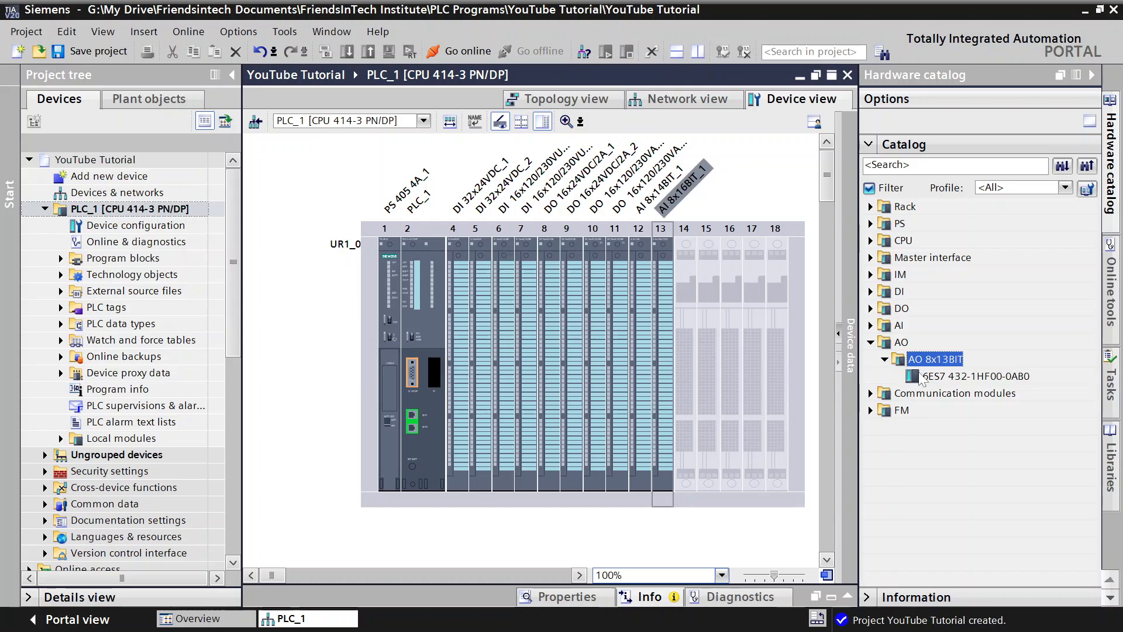
{"action": "left_click_drag", "start_coordinate": [958, 377], "coordinate": [686, 337]}
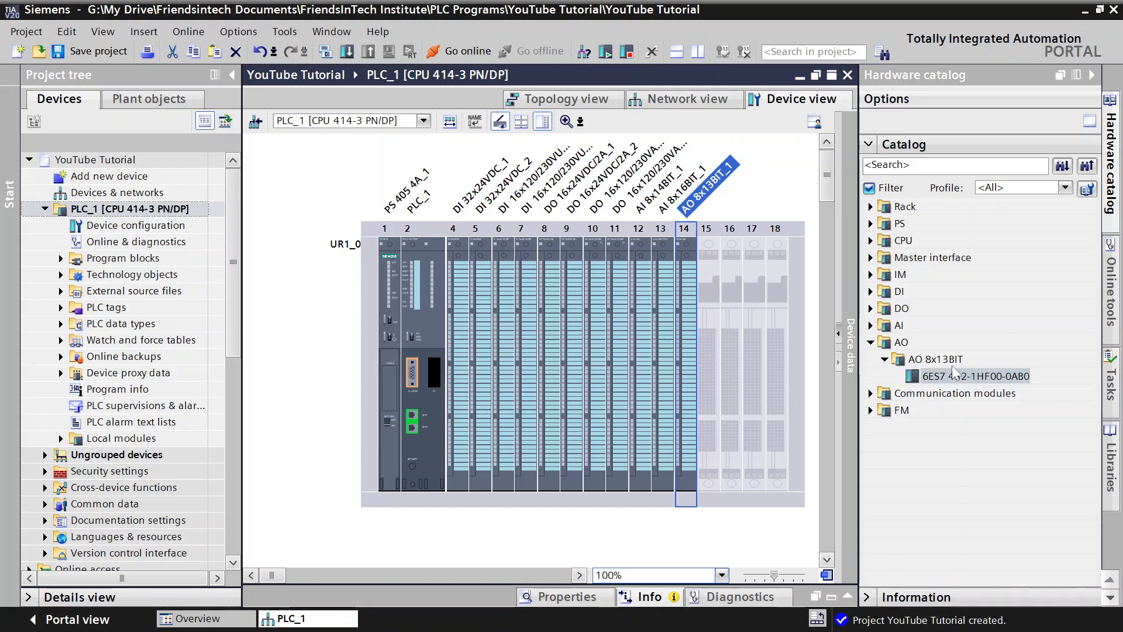
{"action": "left_click_drag", "start_coordinate": [956, 377], "coordinate": [729, 344]}
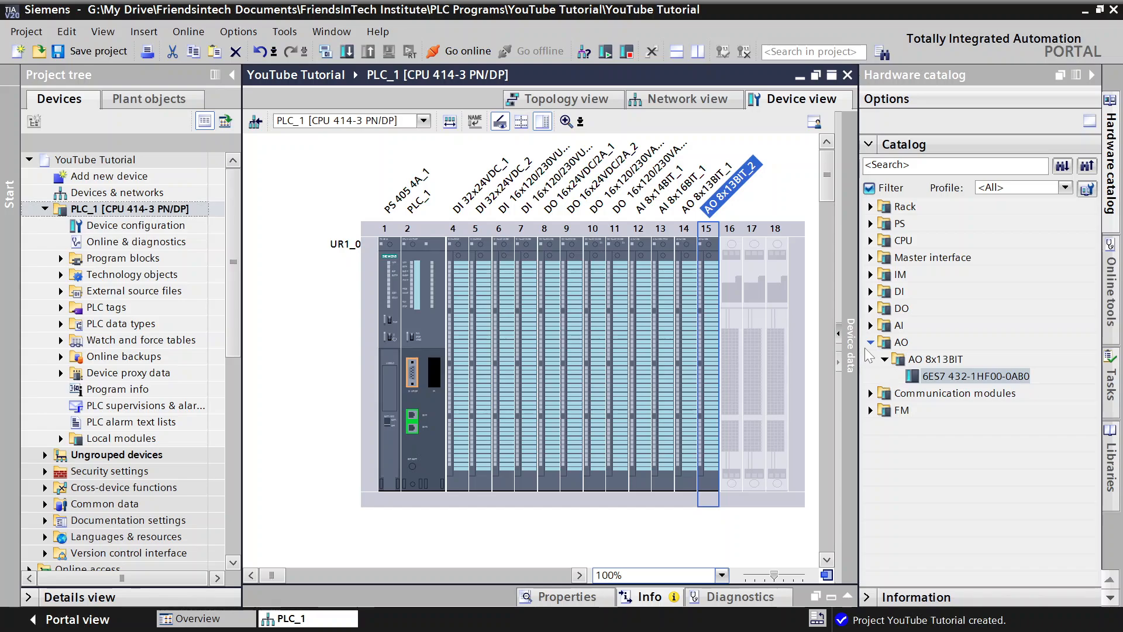
{"action": "left_click", "coordinate": [885, 359]}
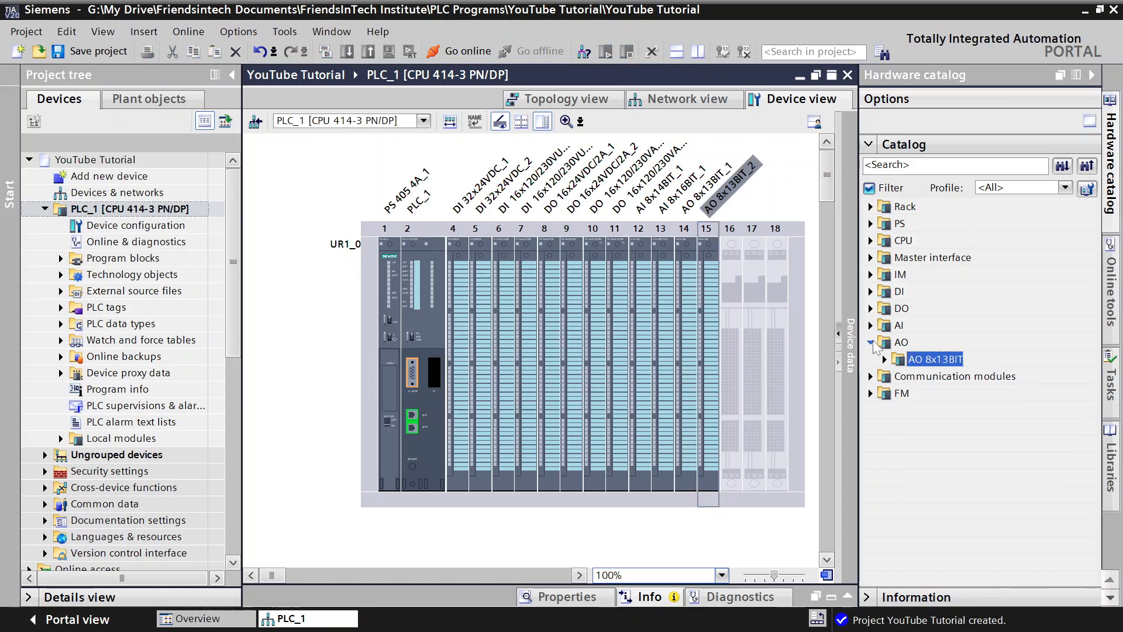
{"action": "left_click", "coordinate": [871, 343]}
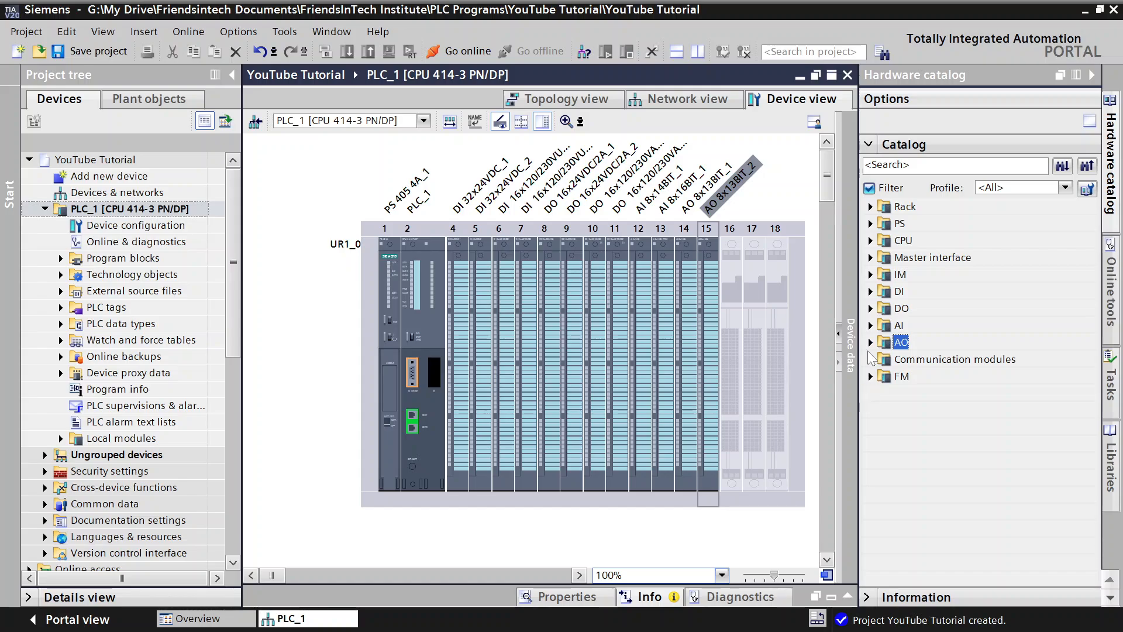
Step: Insert a CP 443-1 PROFINET/Ethernet communication module, article number 6GK7 443-1EX11-0XE0, into slot 16 and move it to slot 17
{"action": "left_click", "coordinate": [870, 360]}
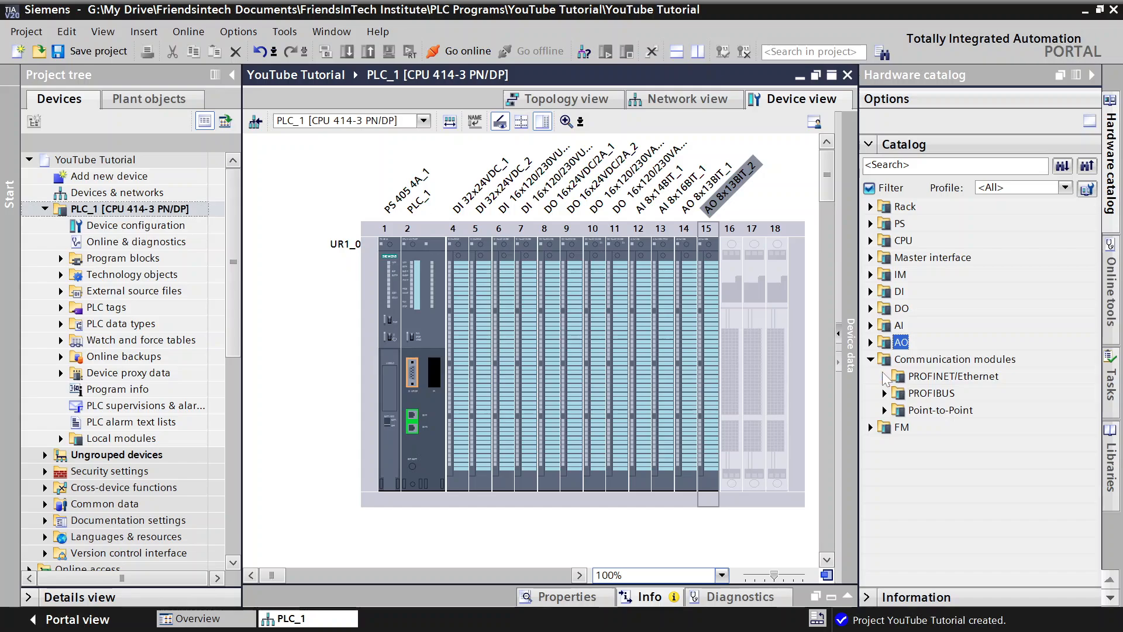
{"action": "left_click", "coordinate": [884, 376]}
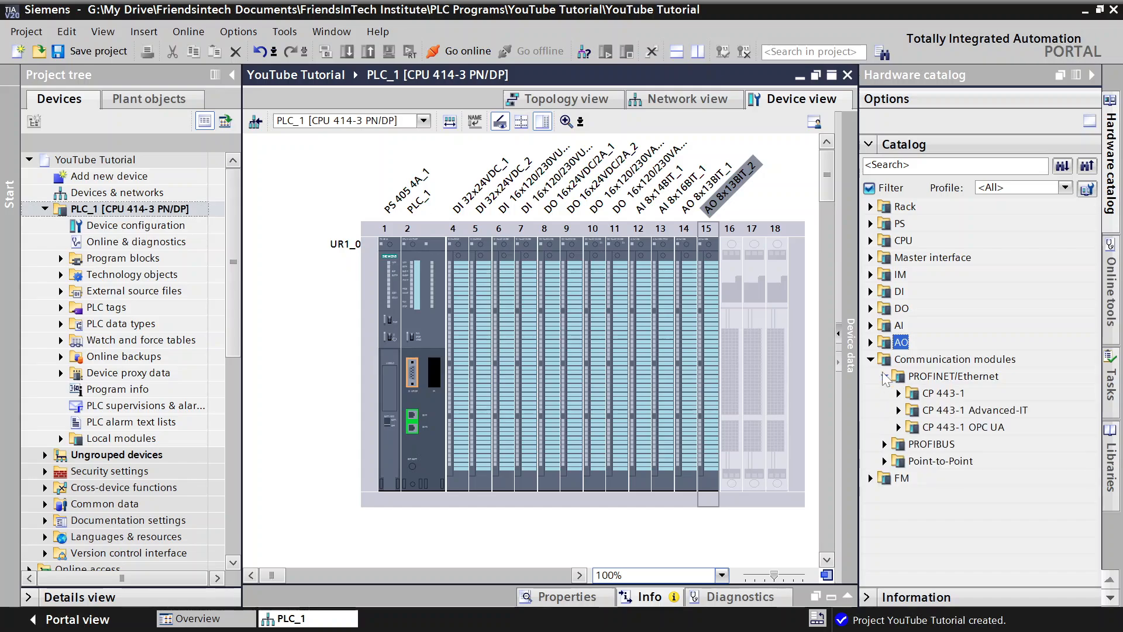
{"action": "left_click", "coordinate": [938, 395]}
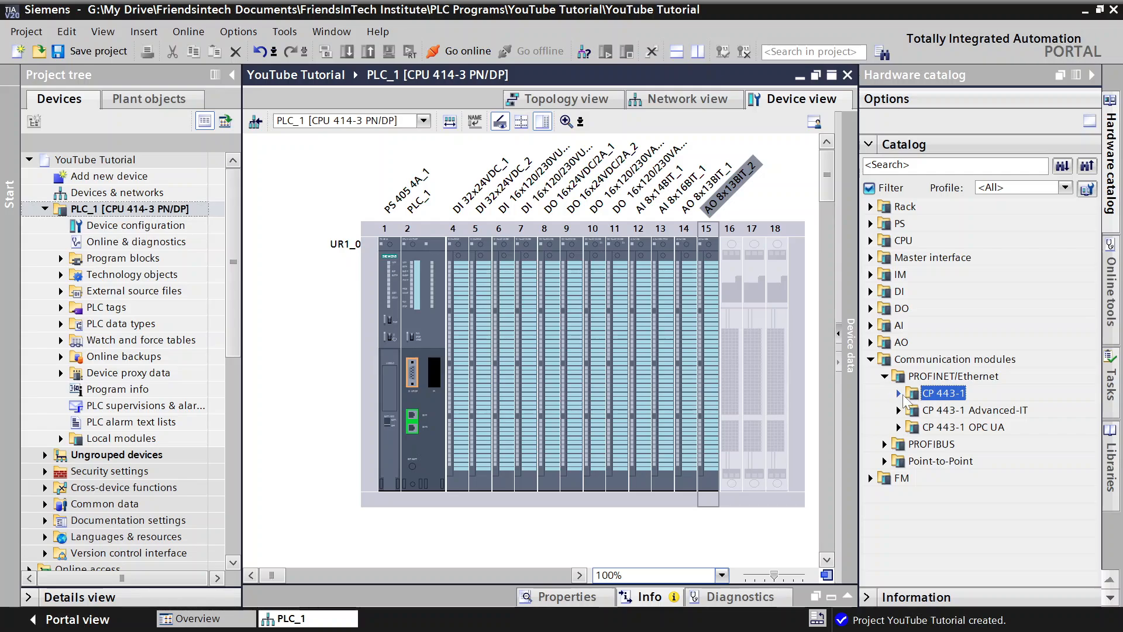
{"action": "left_click", "coordinate": [900, 394]}
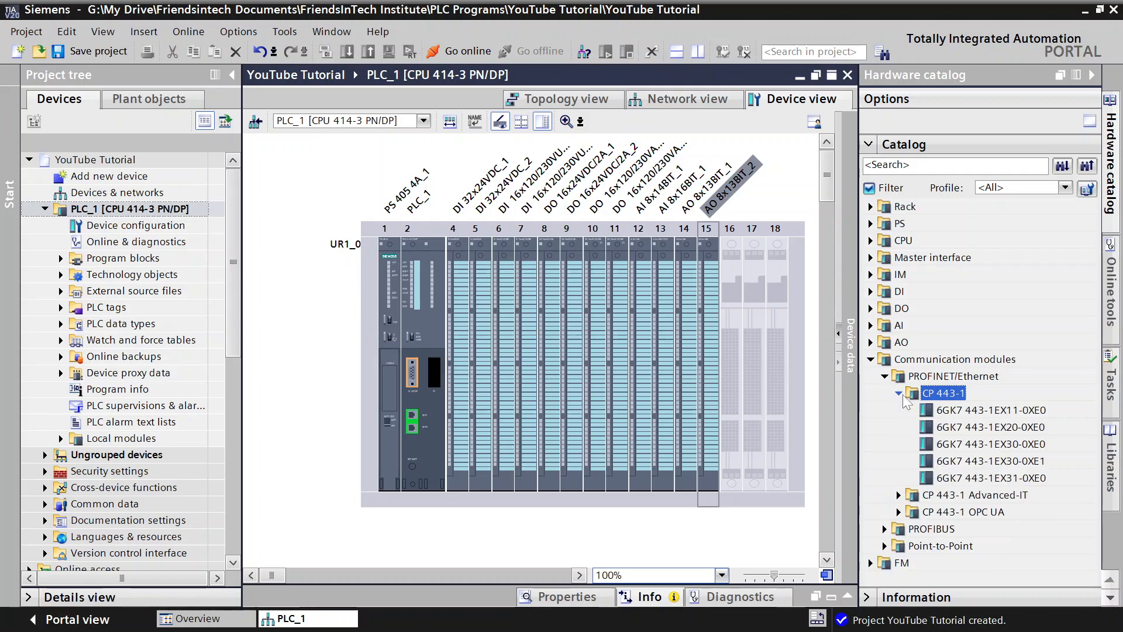
{"action": "left_click", "coordinate": [990, 412]}
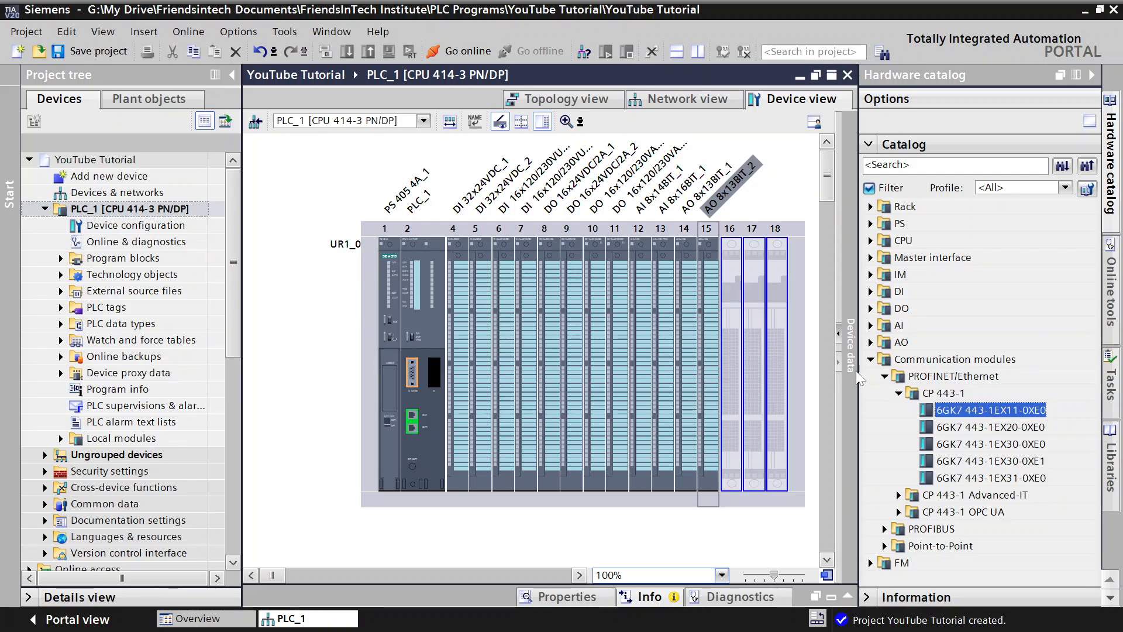
{"action": "left_click_drag", "start_coordinate": [949, 414], "coordinate": [733, 366]}
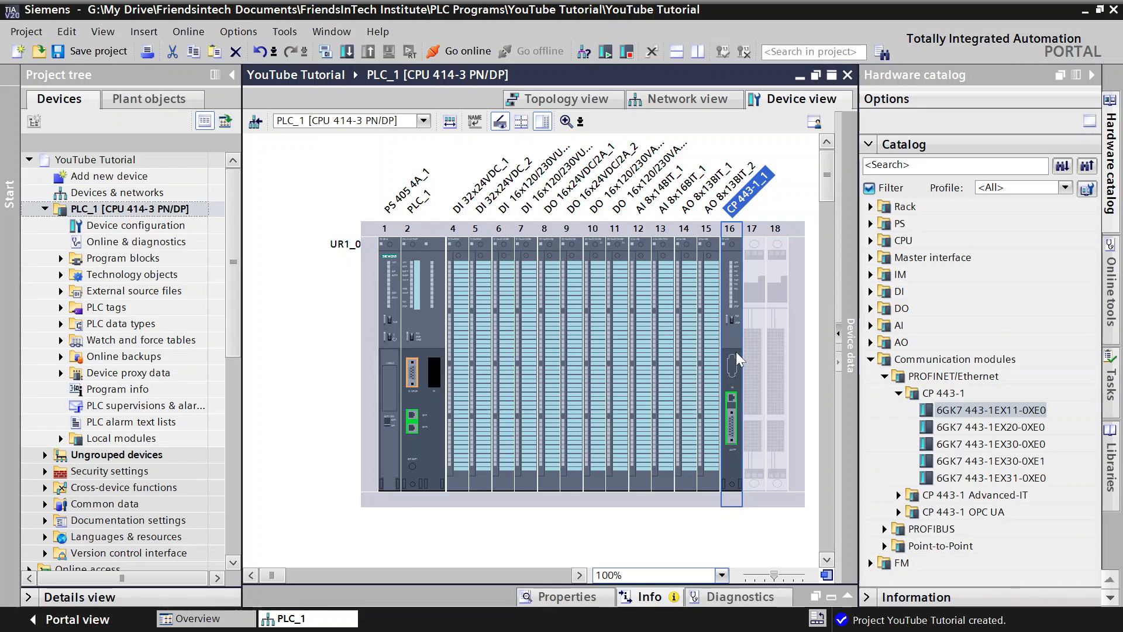
{"action": "left_click_drag", "start_coordinate": [734, 343], "coordinate": [757, 338]}
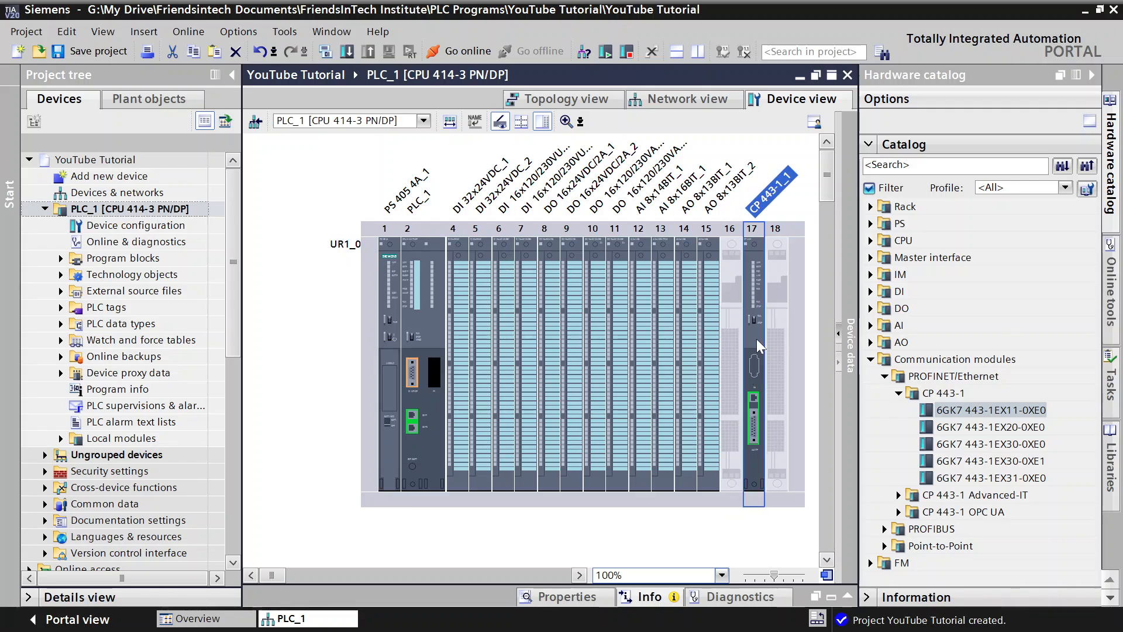
{"action": "left_click", "coordinate": [870, 359]}
Step: Try to insert an FM 455 closed-loop control module, article number 6ES7 455-0VS00-0AE0, into slot 16 of the rack
{"action": "left_click", "coordinate": [871, 377]}
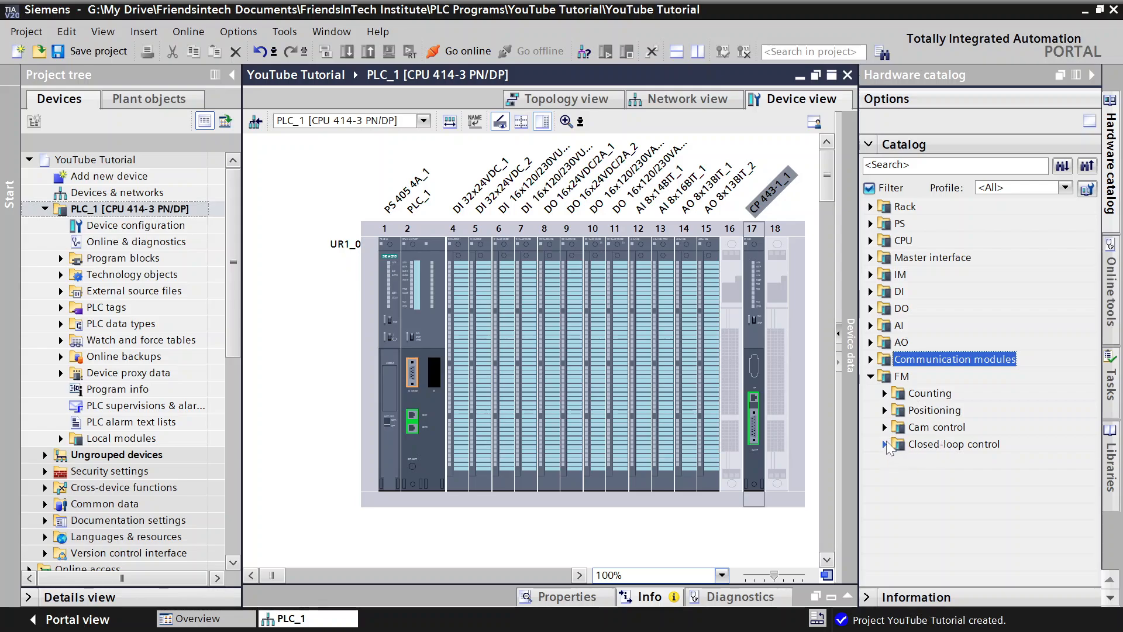
{"action": "left_click", "coordinate": [886, 444]}
{"action": "double_click", "coordinate": [928, 462]}
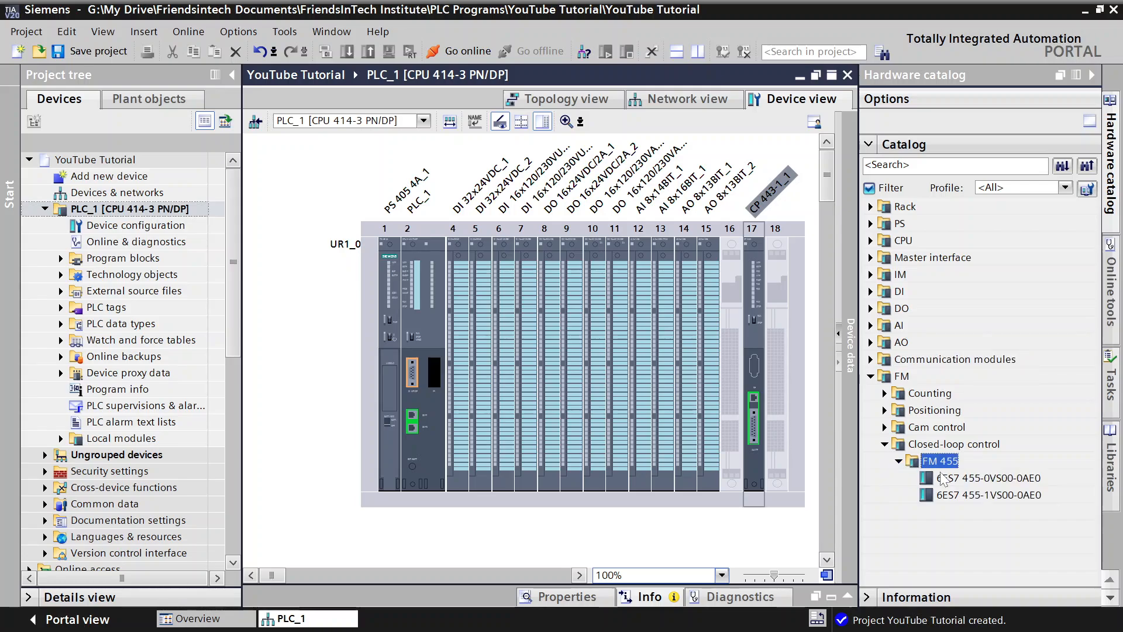
{"action": "left_click_drag", "start_coordinate": [936, 477], "coordinate": [738, 415]}
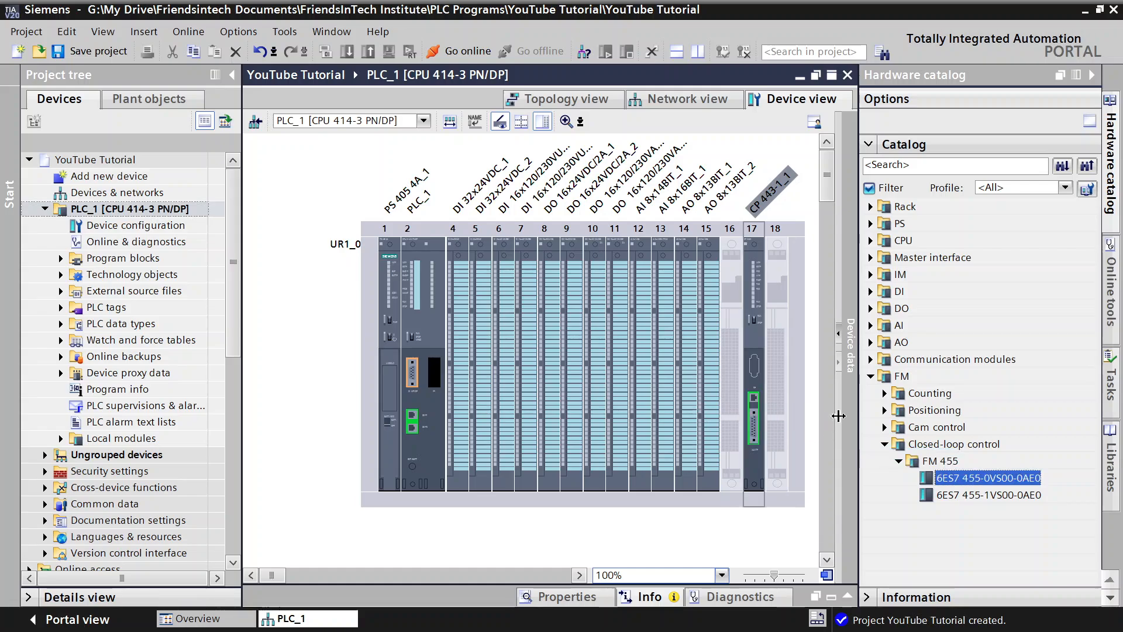
{"action": "left_click_drag", "start_coordinate": [954, 477], "coordinate": [749, 372]}
{"action": "left_click_drag", "start_coordinate": [957, 496], "coordinate": [936, 488]}
{"action": "left_click", "coordinate": [884, 444]}
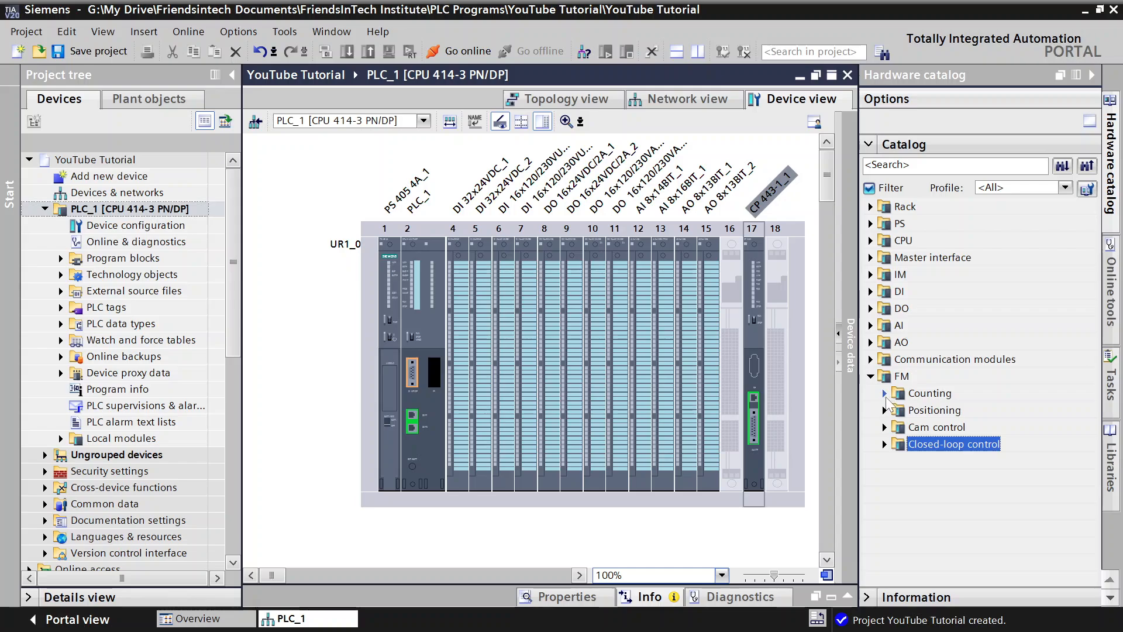
Step: Try to insert an FM 451 positioning module, article number 6ES7 451-3AL00-0AE0, into slot 18 of the rack
{"action": "left_click", "coordinate": [885, 410]}
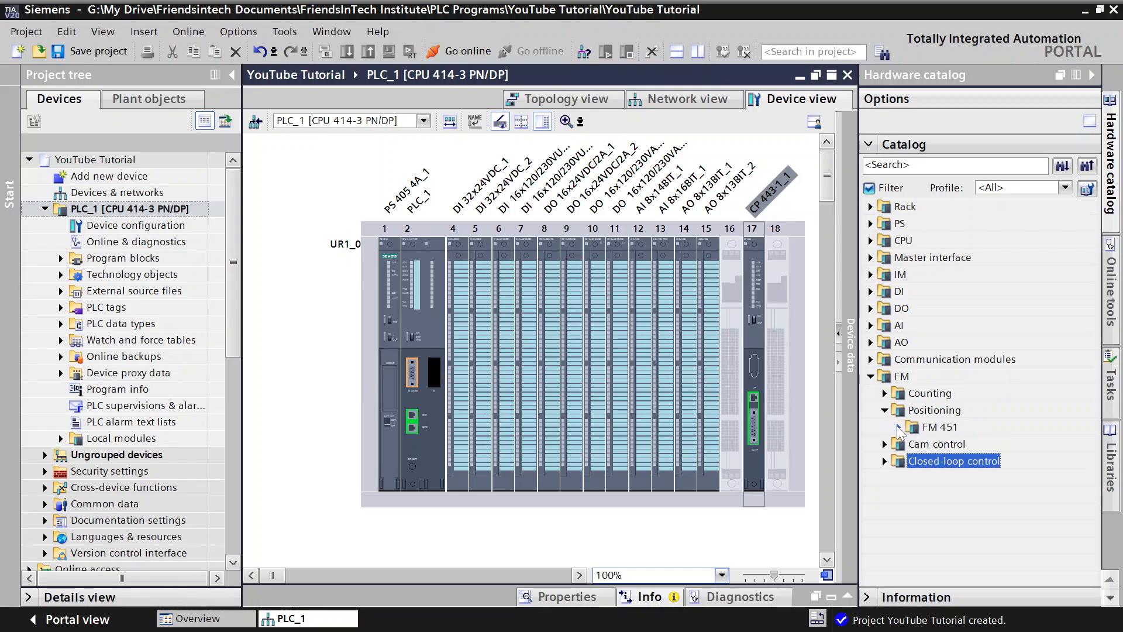
{"action": "left_click", "coordinate": [899, 428]}
{"action": "left_click_drag", "start_coordinate": [943, 446], "coordinate": [782, 382]}
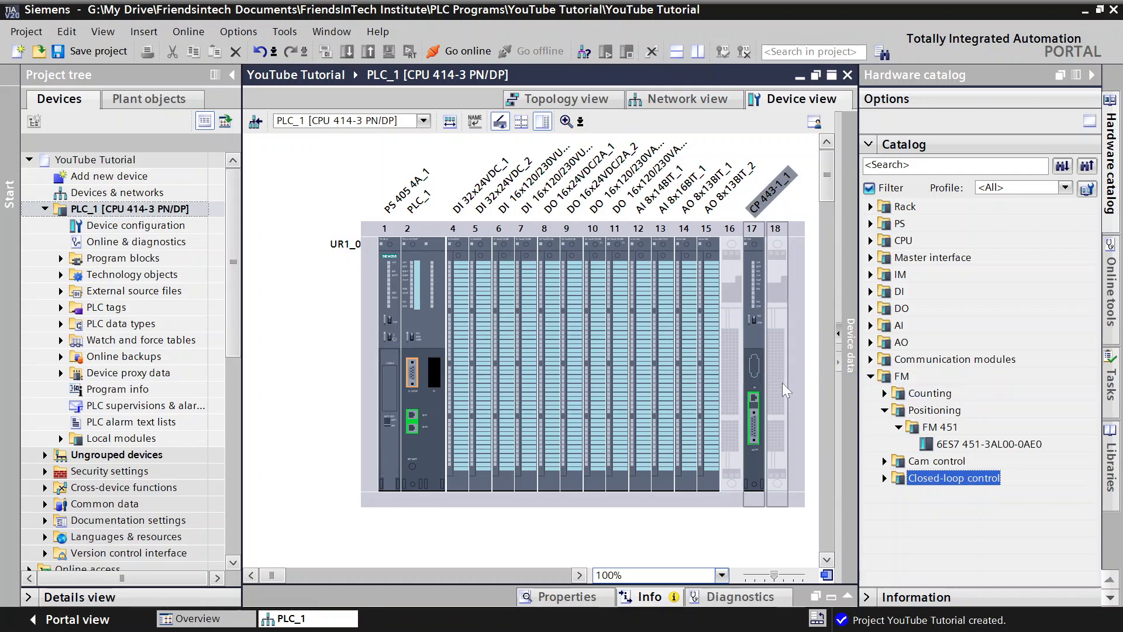
{"action": "left_click", "coordinate": [870, 376]}
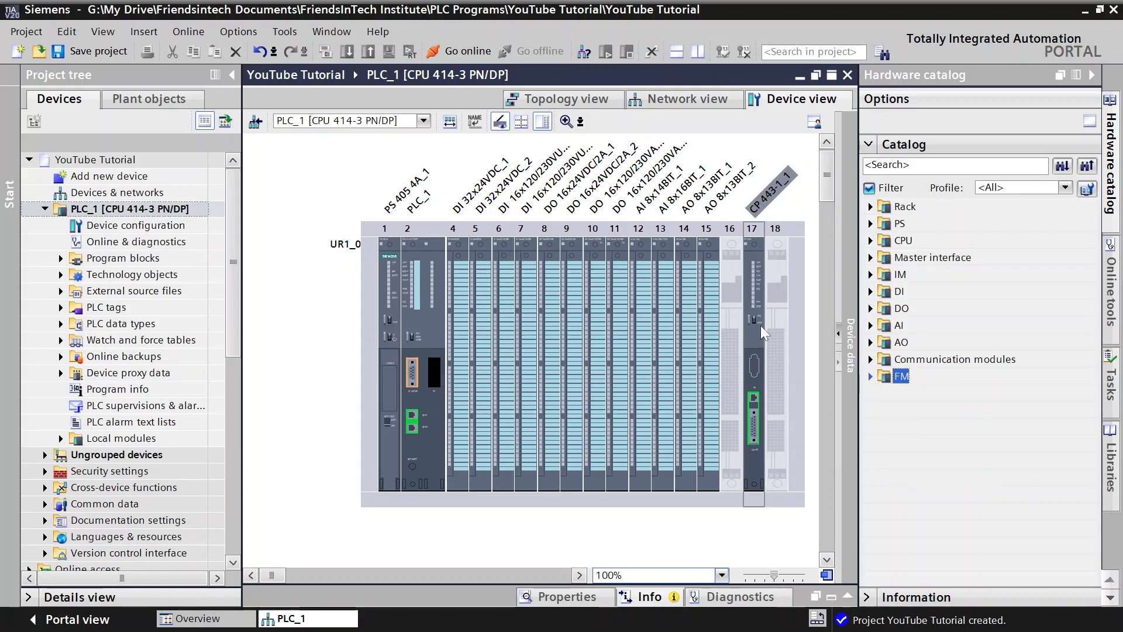
Step: Move the CP 443-1 communication module back to slot 16 of the rack and clear the selection
{"action": "left_click_drag", "start_coordinate": [760, 328], "coordinate": [731, 338]}
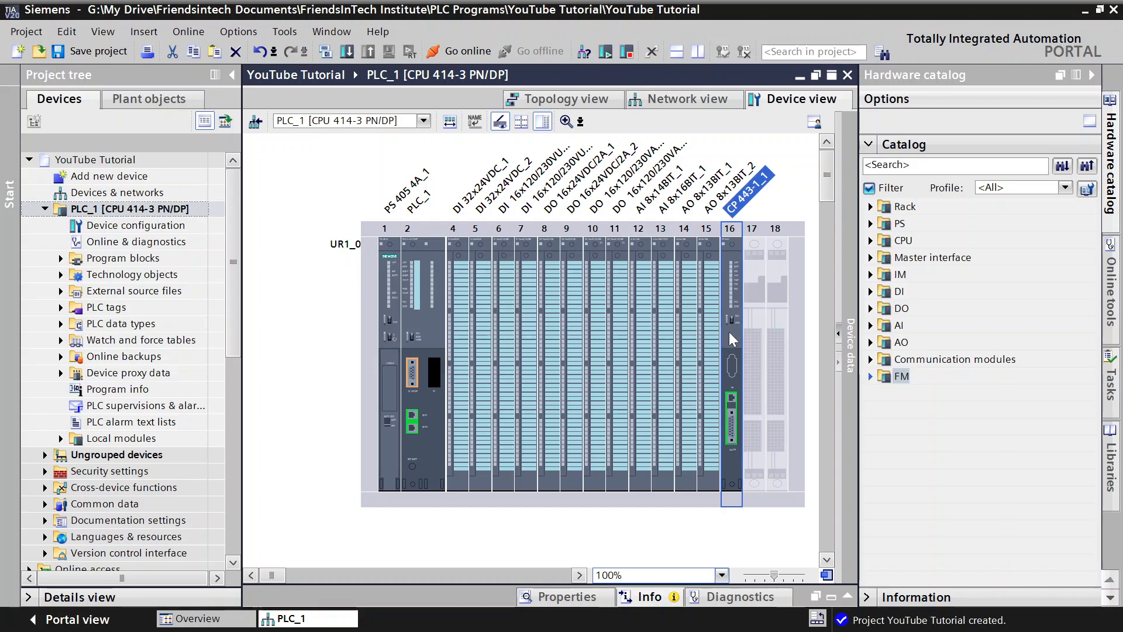
{"action": "left_click", "coordinate": [554, 535]}
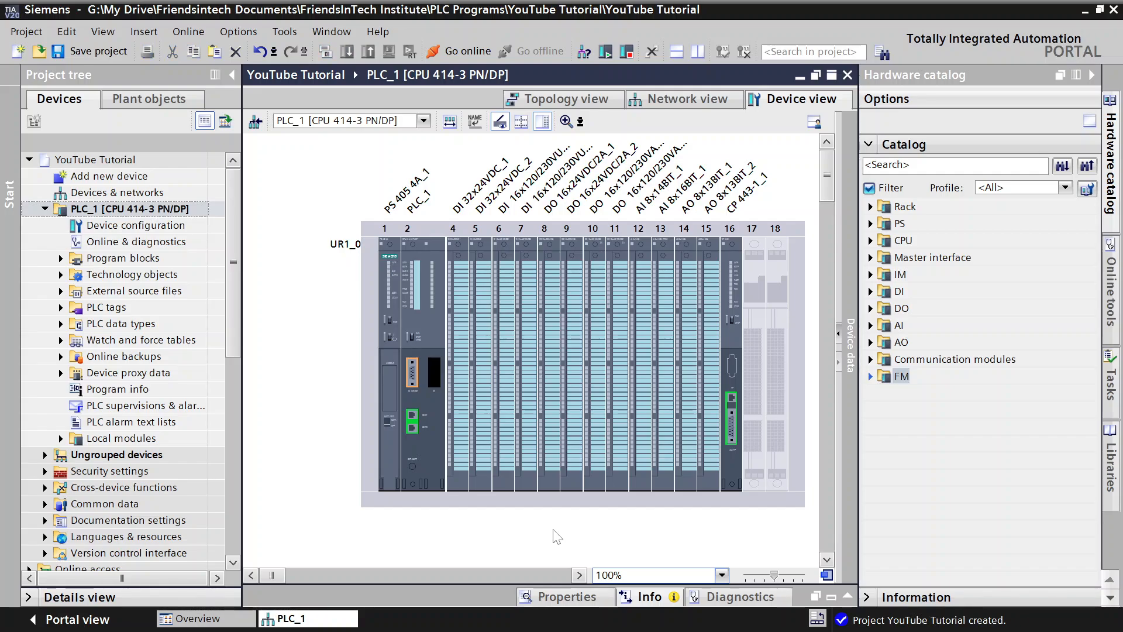